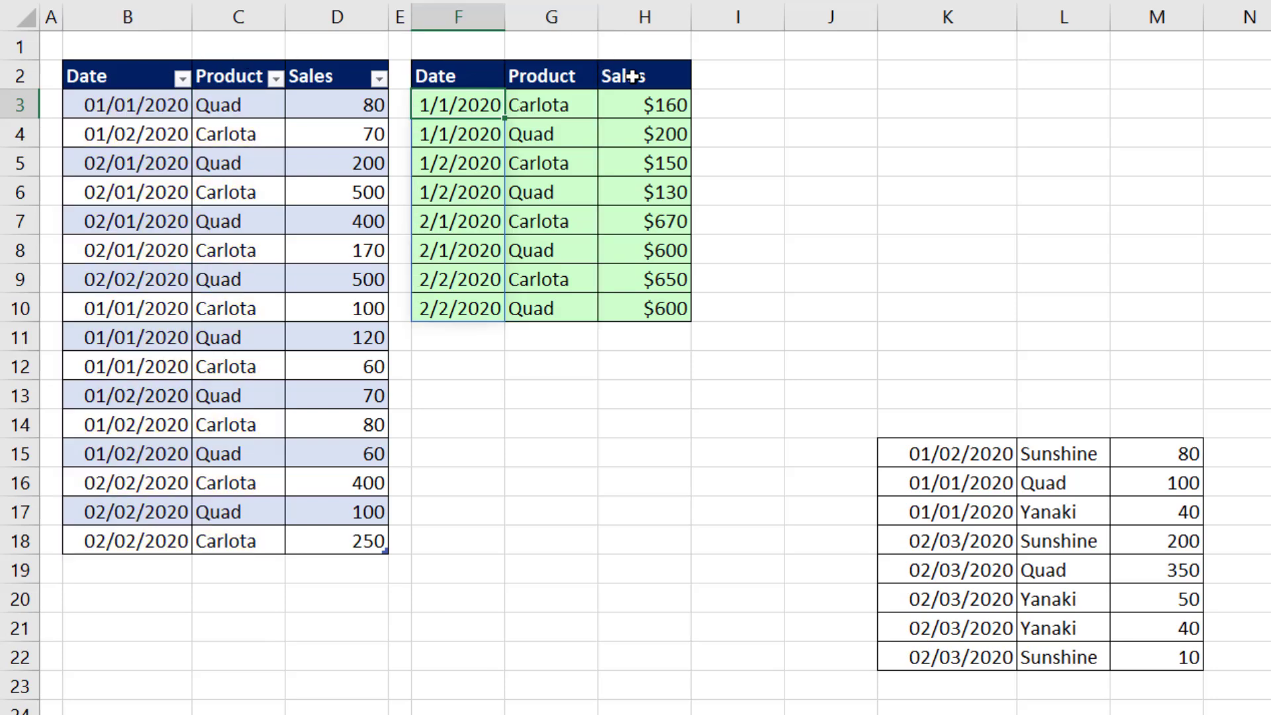
# - Copy the eight new sales rows and paste them below the fSales table to extend it
pyautogui.moveTo(993, 450); pyautogui.dragTo(1168, 659)
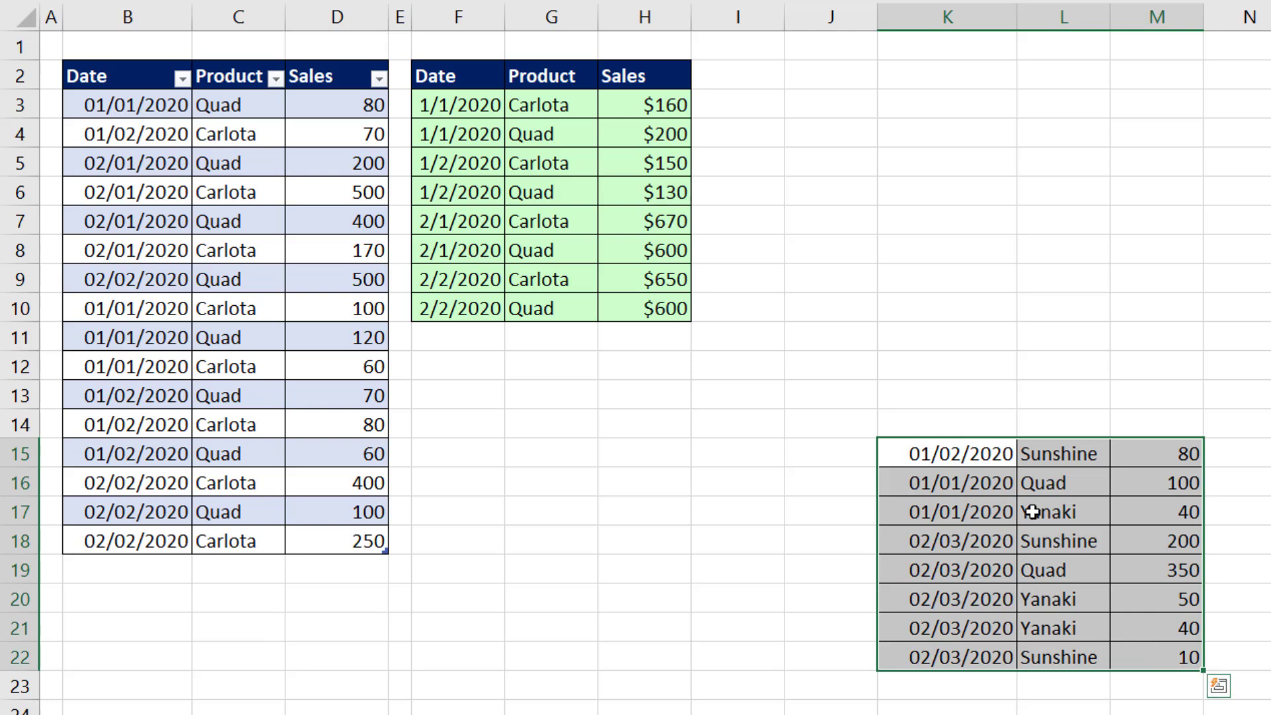
pyautogui.hotkey('ctrl', 'c')
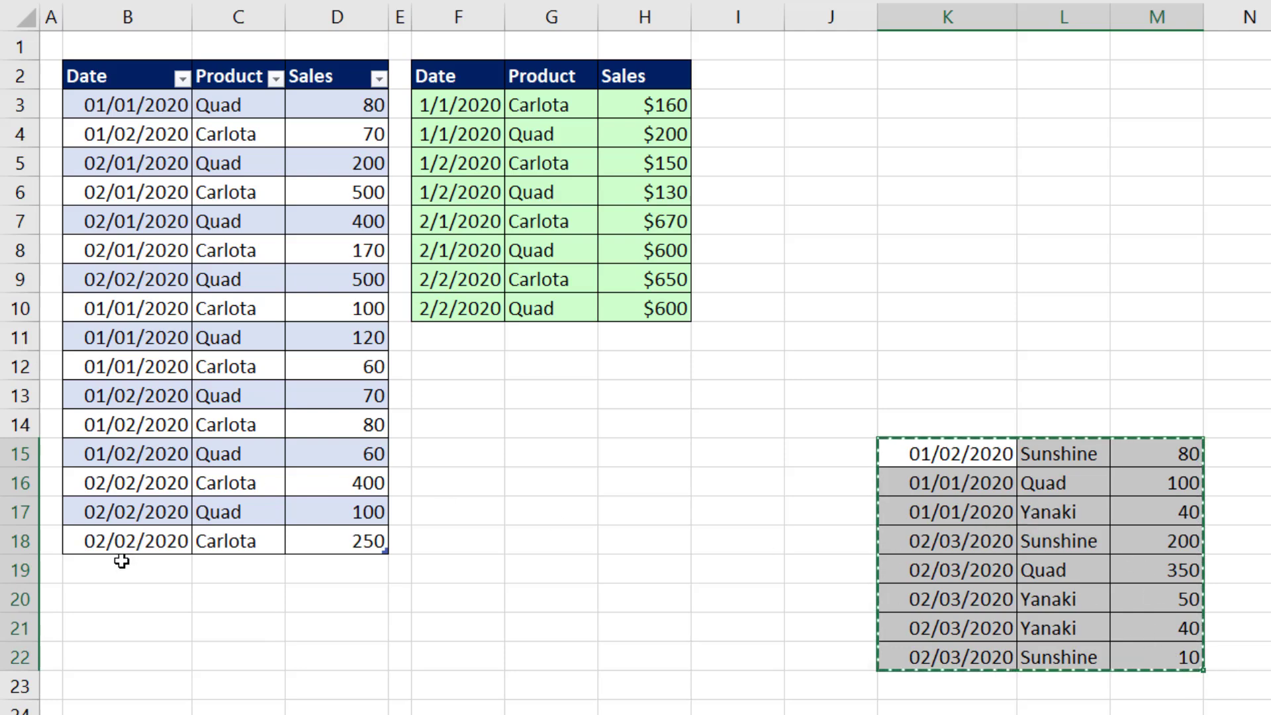
pyautogui.click(120, 560)
pyautogui.hotkey('ctrl', 'v')
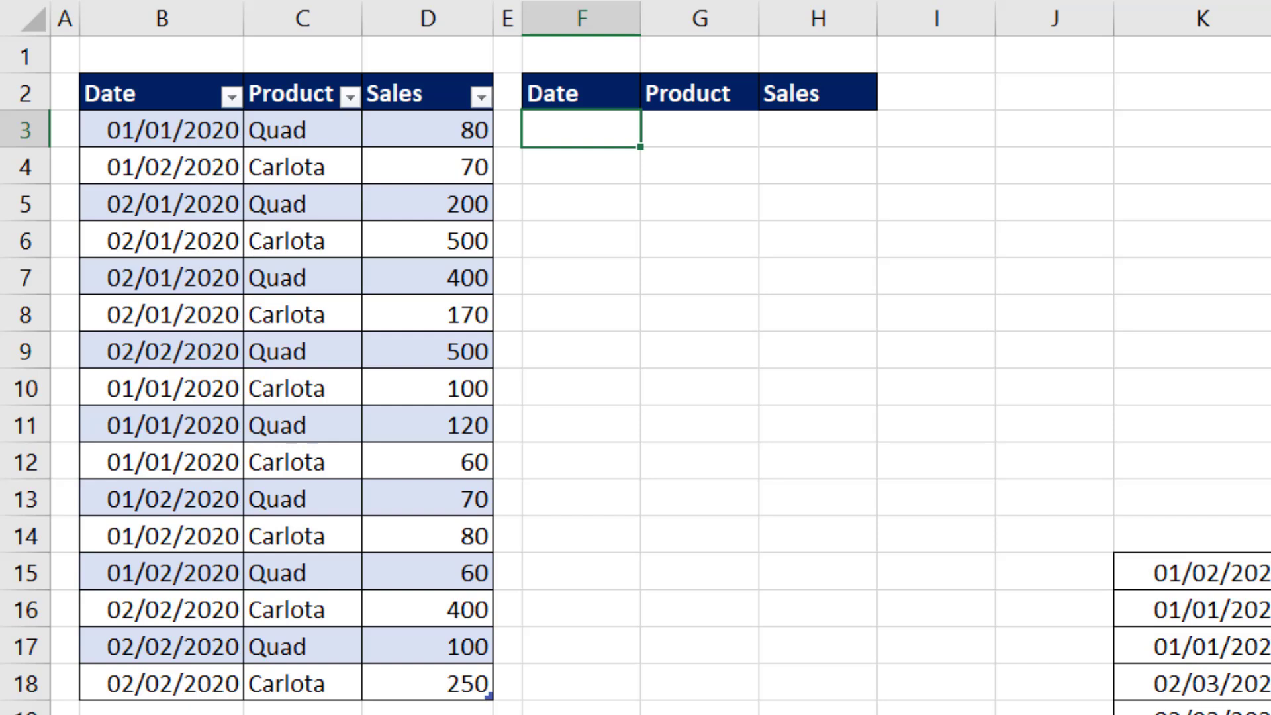
# - Enter =UNIQUE(fSales[[Date]:[Product]]) in F3 to spill eight distinct Date–Product pairs
pyautogui.write('u')
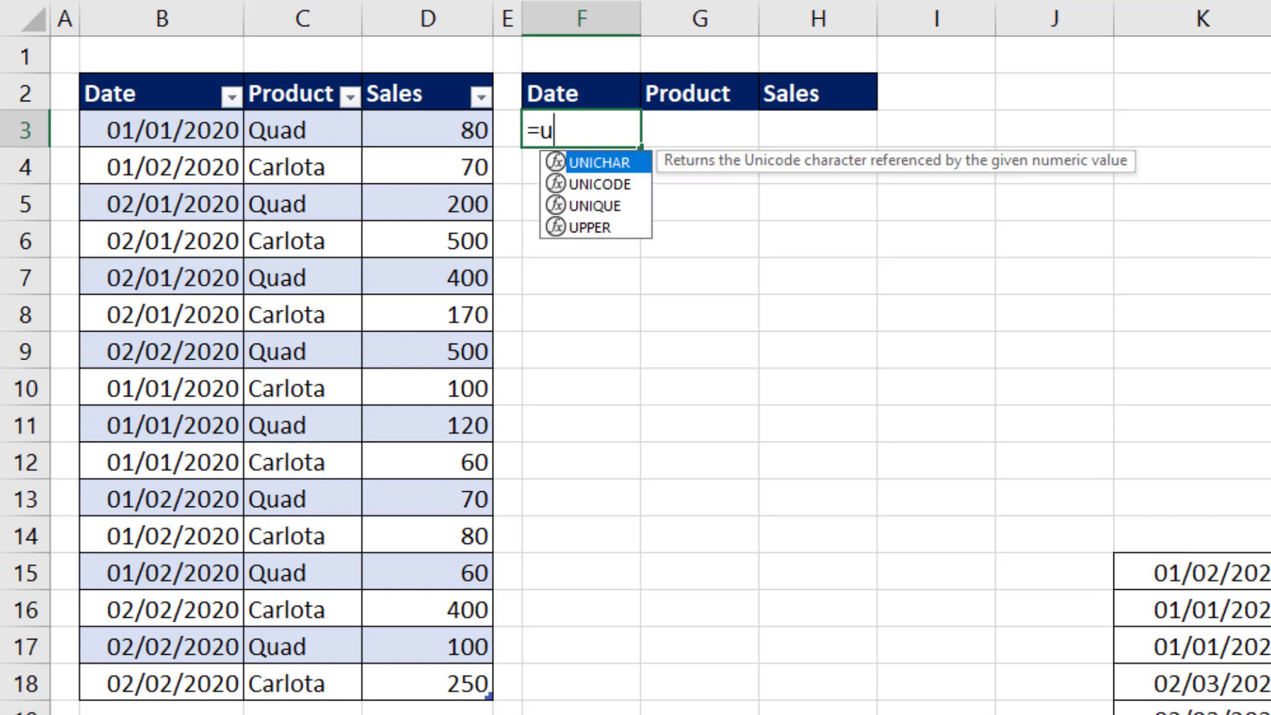
pyautogui.write('niq')
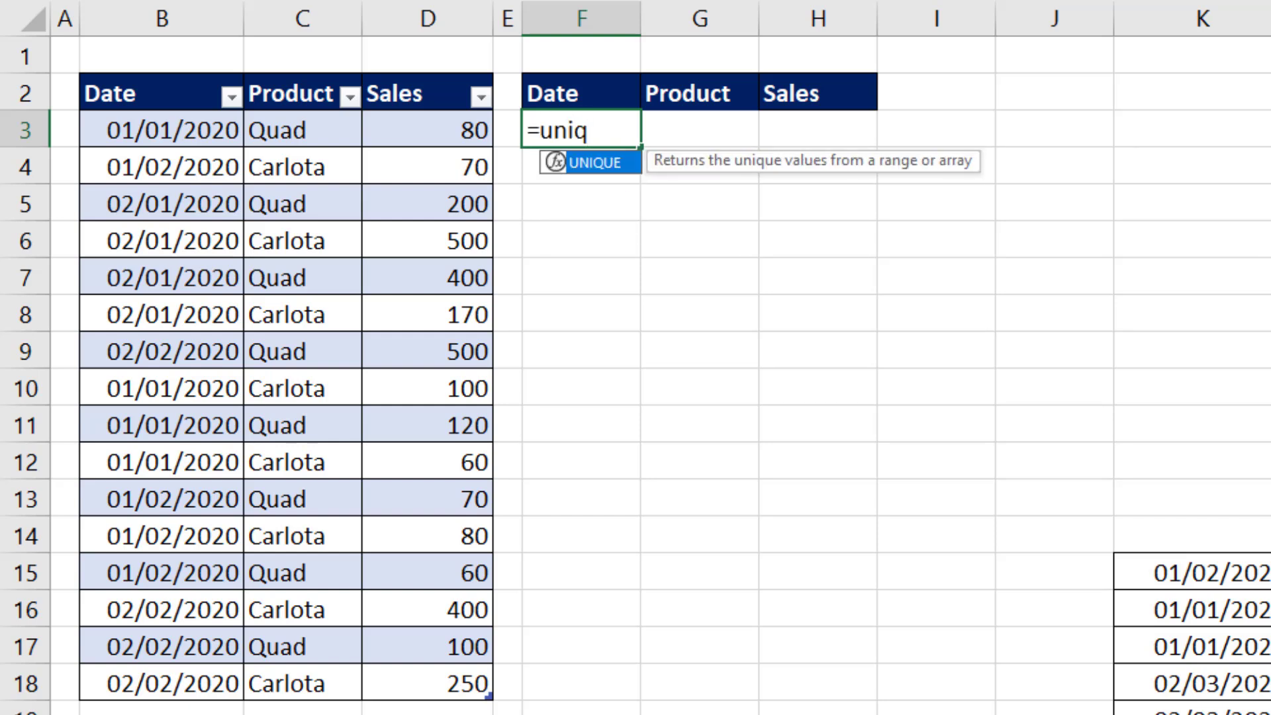
pyautogui.press('Tab')
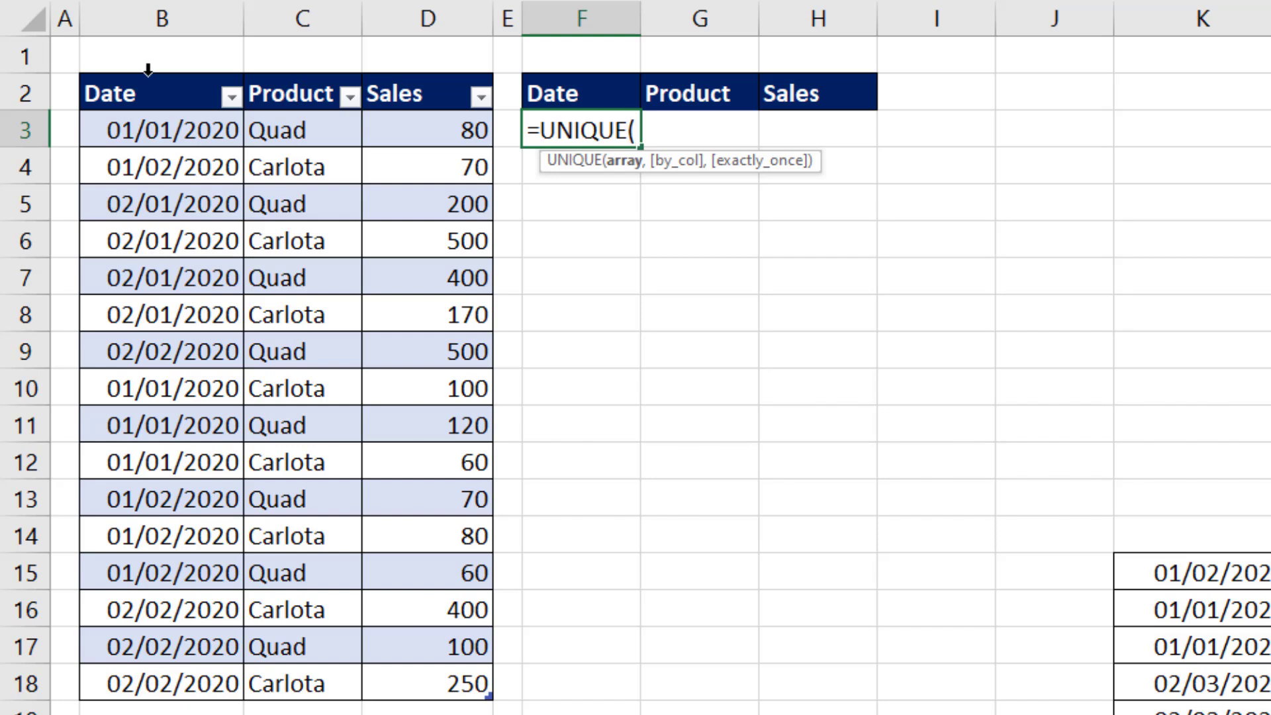
pyautogui.moveTo(148, 69); pyautogui.dragTo(332, 88)
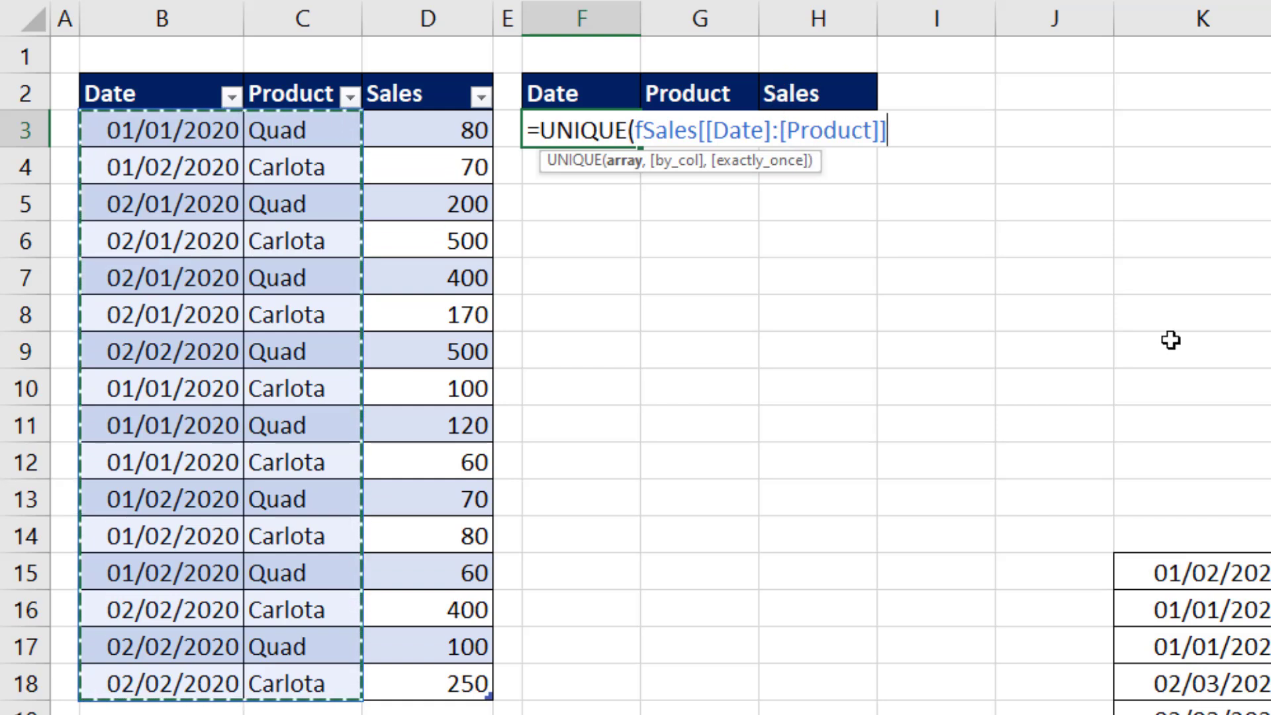
pyautogui.press('End')
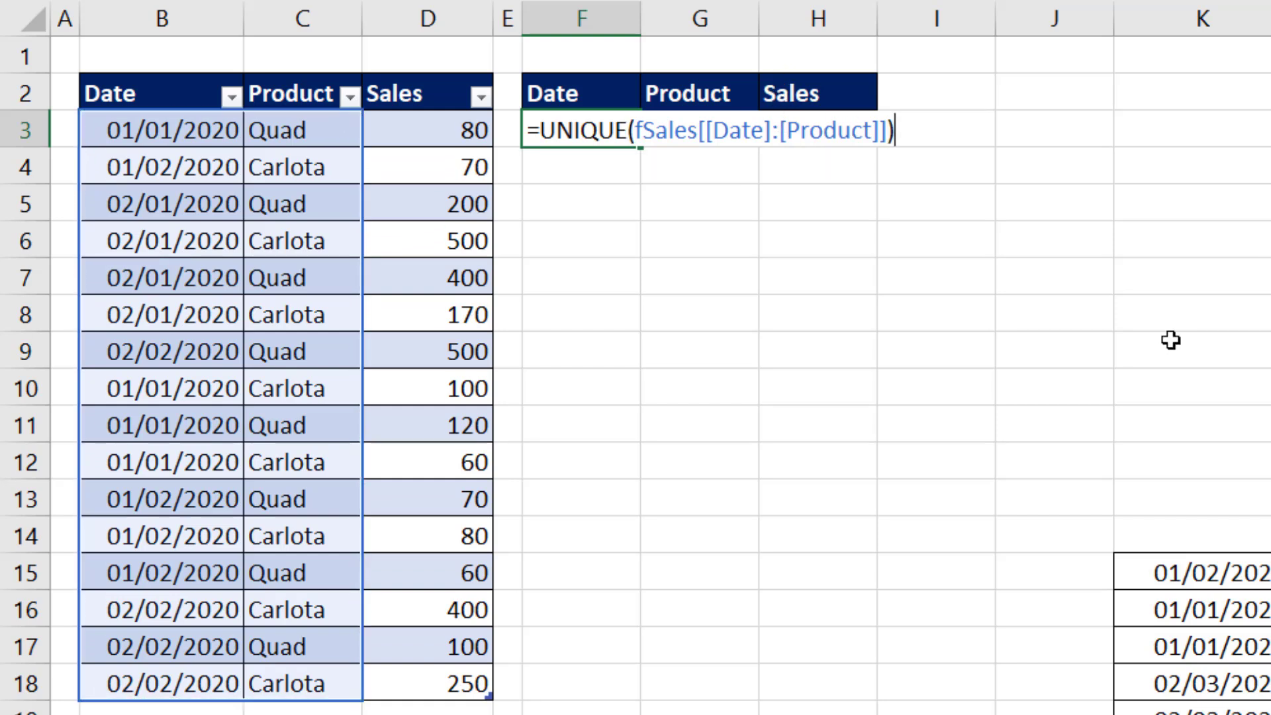
pyautogui.press('Return')
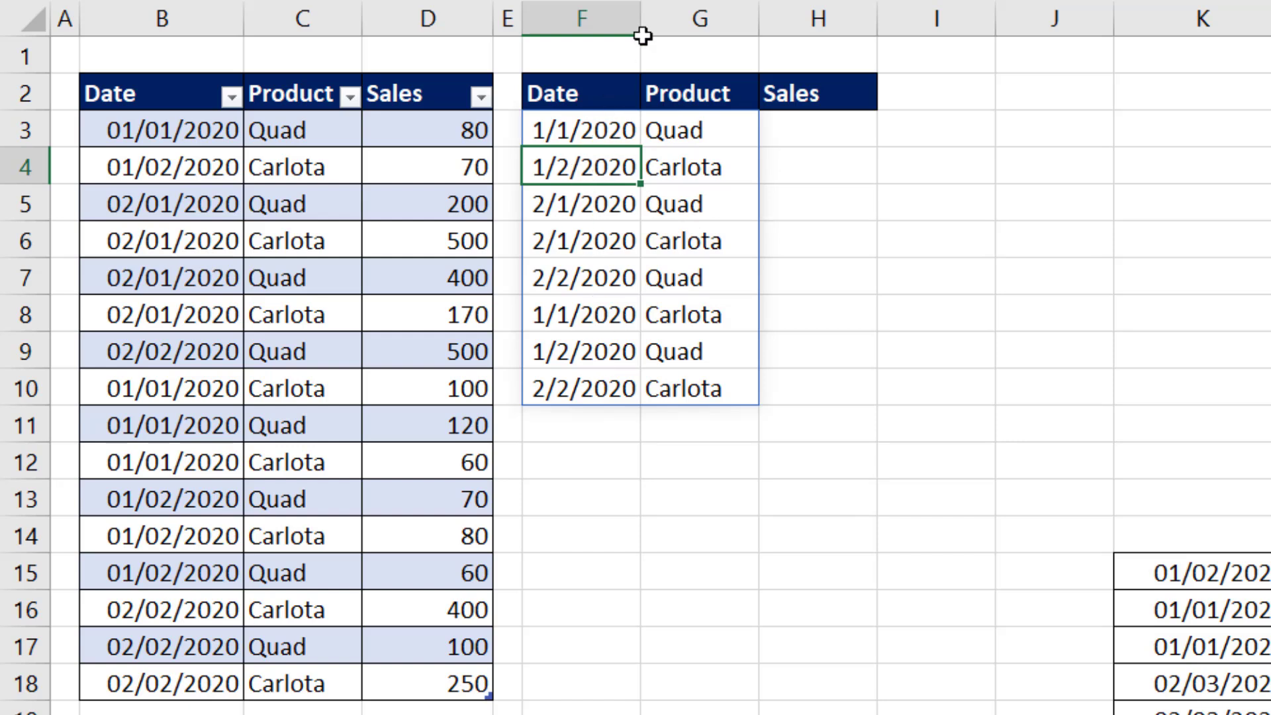
# - Start rewriting F3 as =SORTBY(fSales[[Date]:[Product]],fSales[Date] with Date as the first key
pyautogui.press('Up')
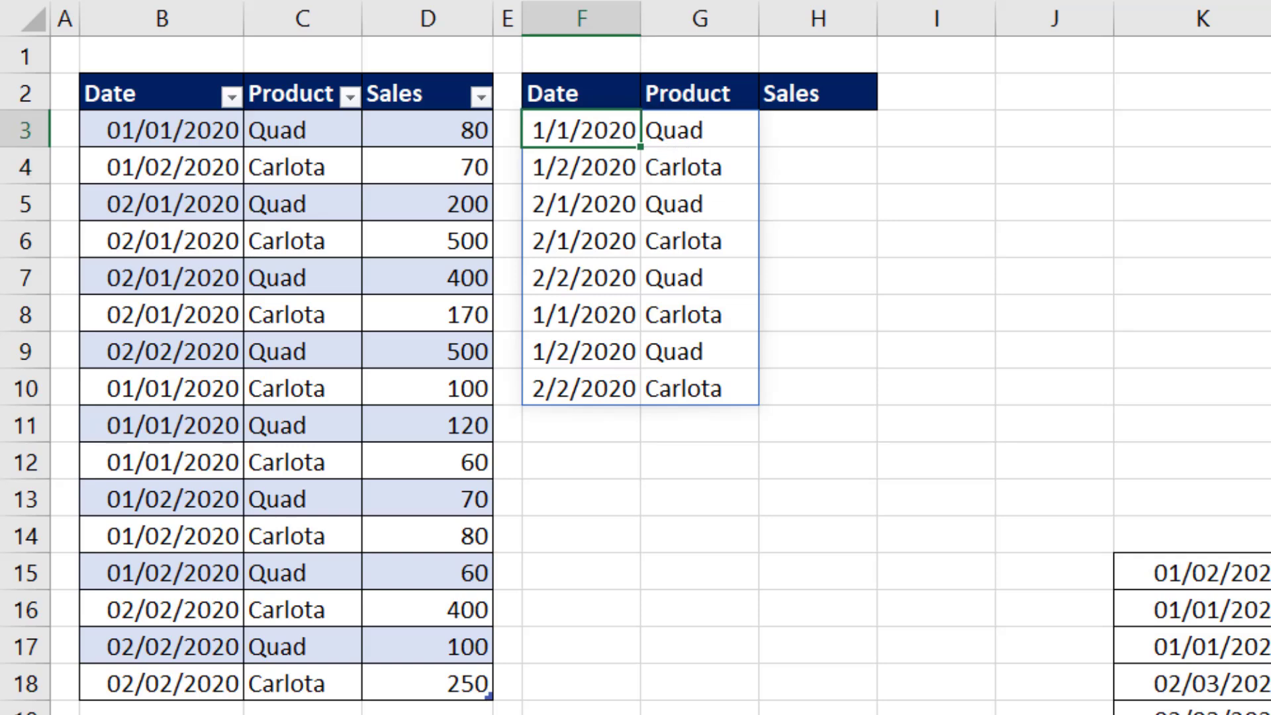
pyautogui.write('=sort')
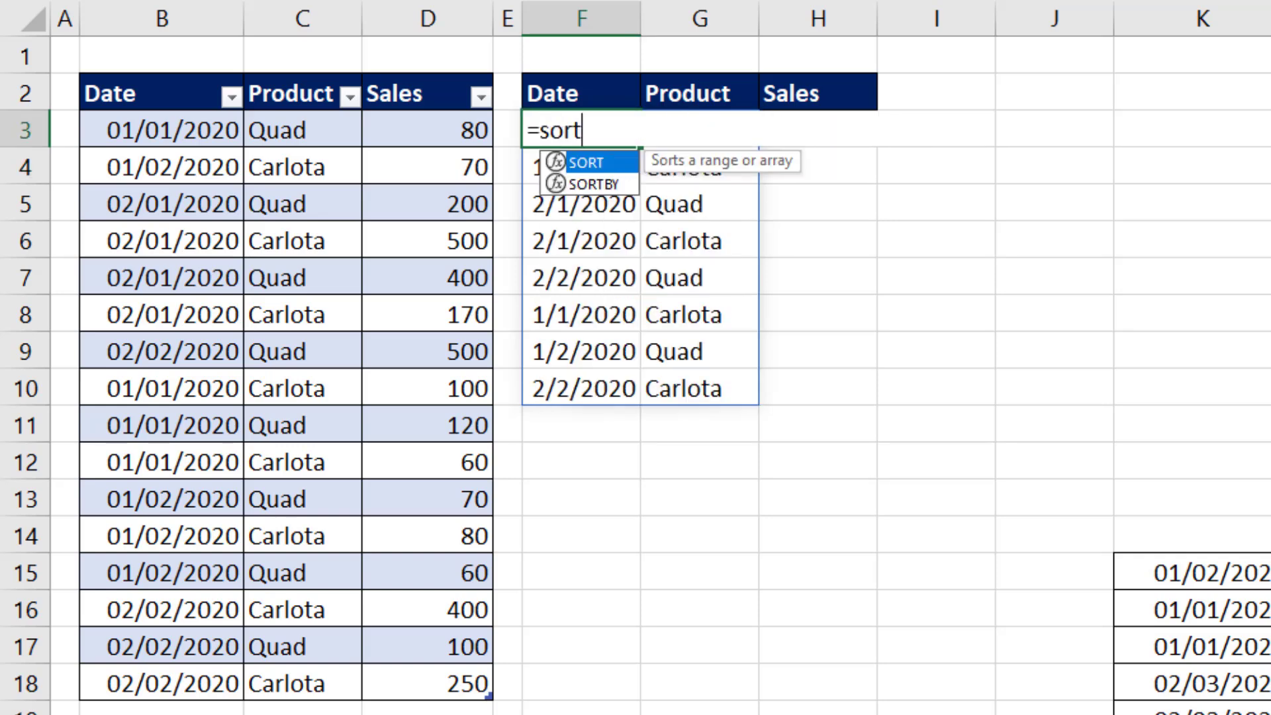
pyautogui.write('b')
pyautogui.press('Tab')
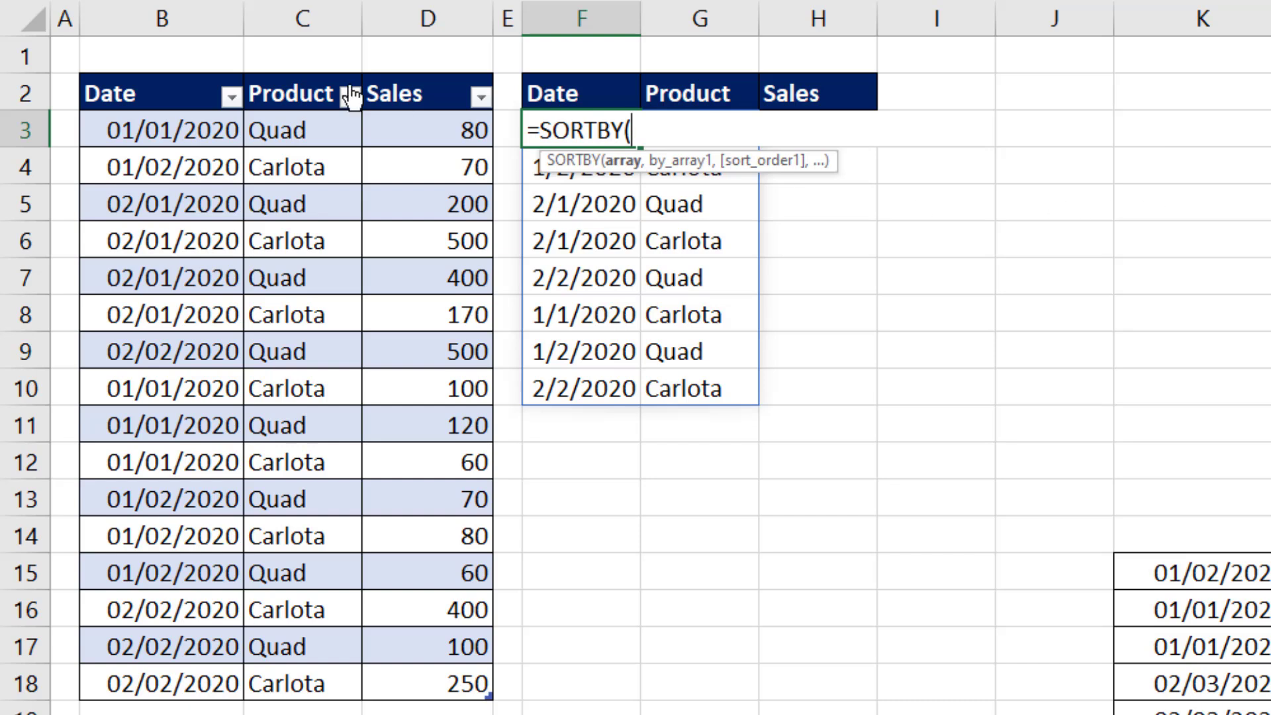
pyautogui.moveTo(155, 70); pyautogui.dragTo(289, 84)
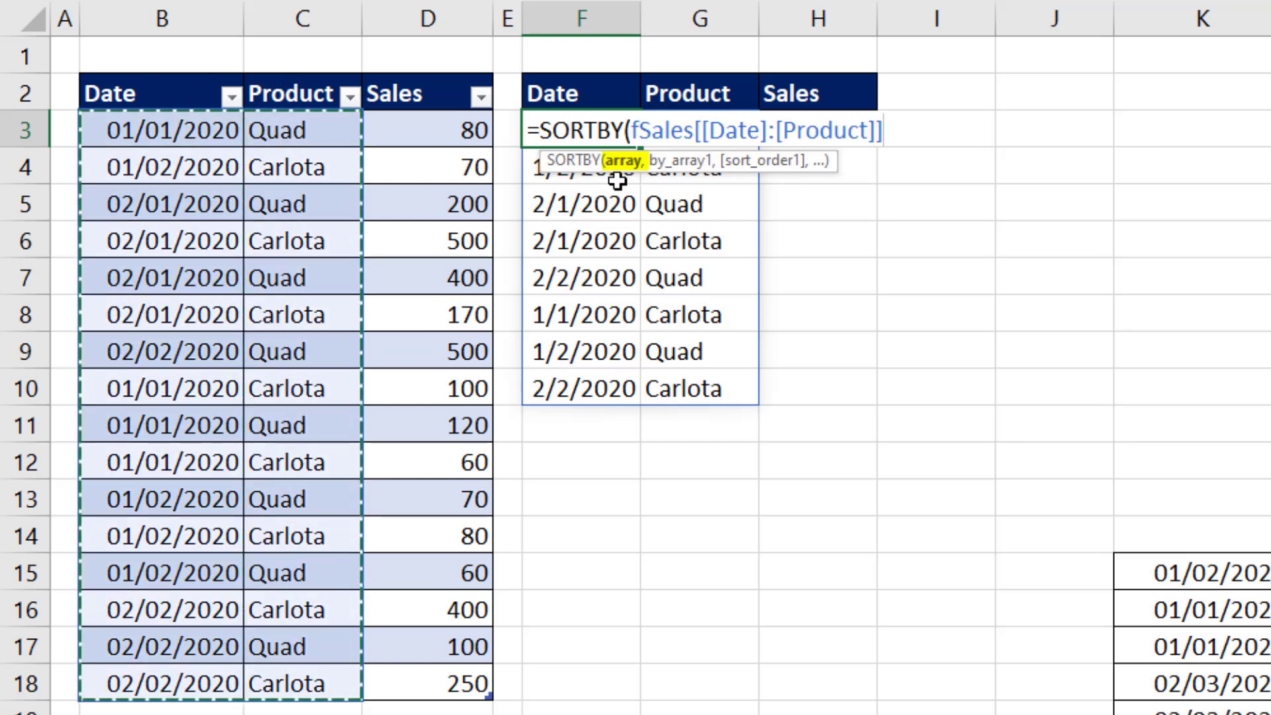
pyautogui.write(',')
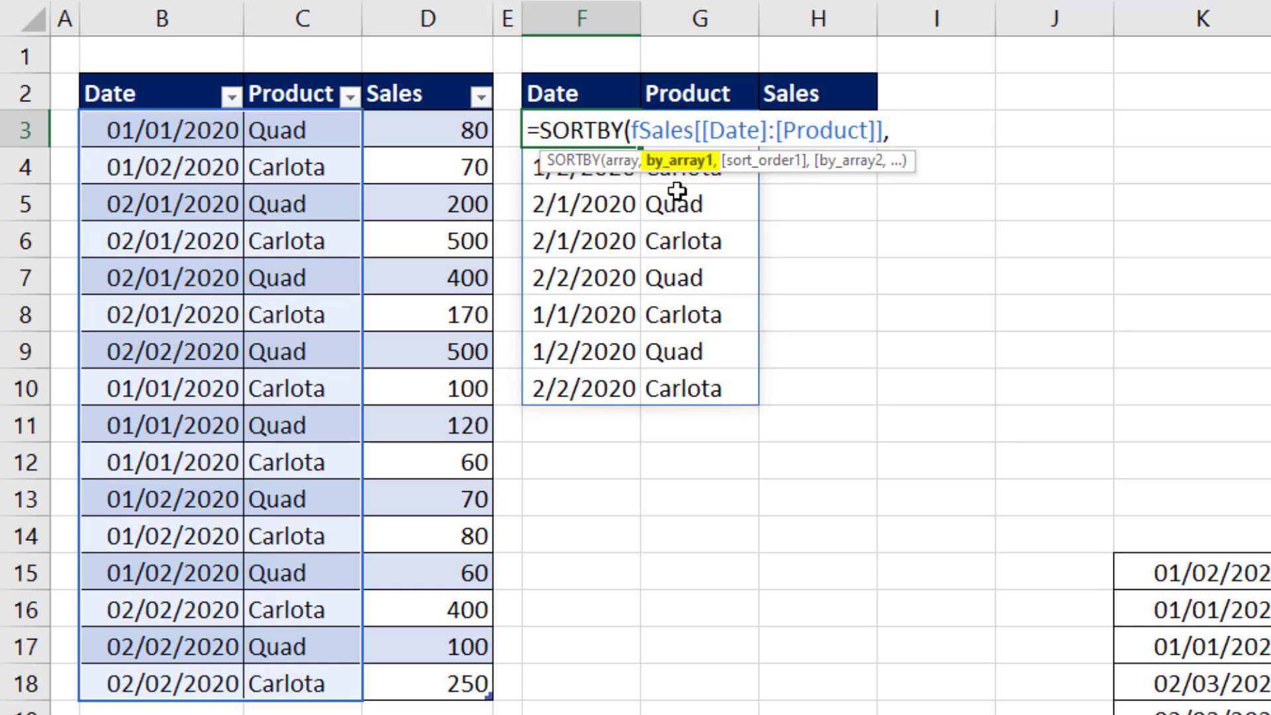
pyautogui.click(157, 69)
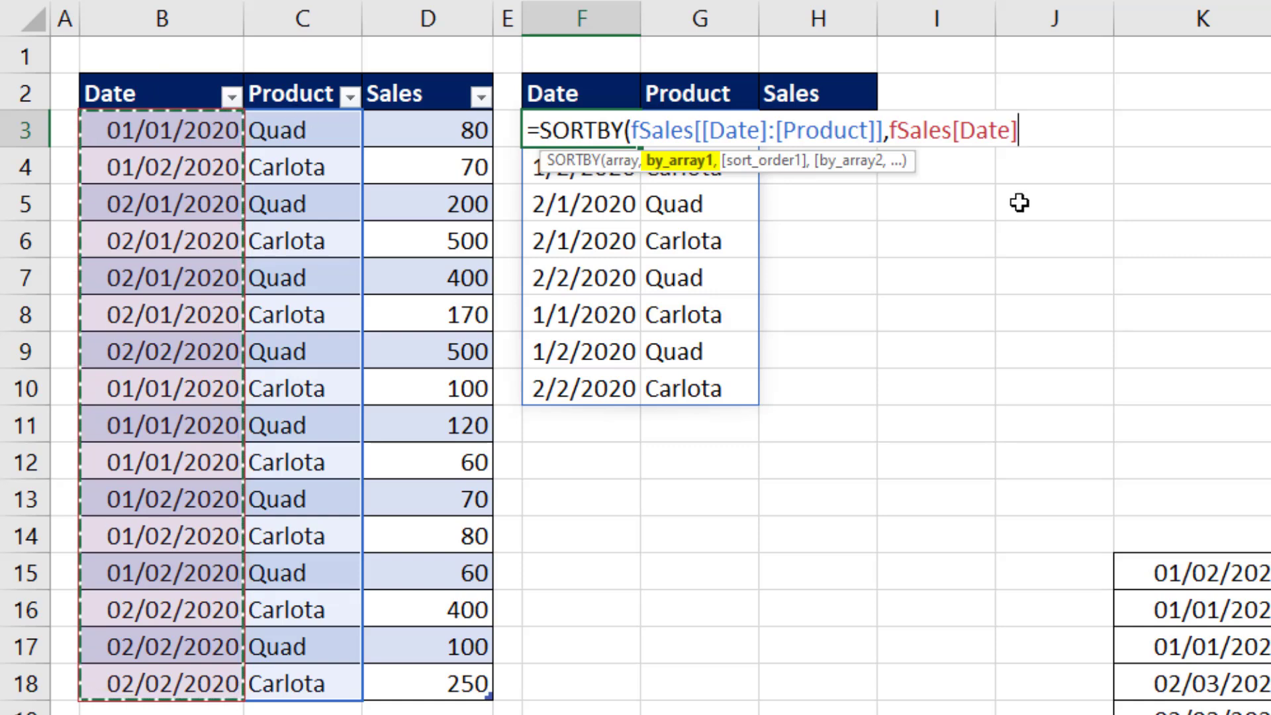
# - Try typing the sort key as fSales[[Date]:[Date]], then delete the unfinished reference
pyautogui.doubleClick(1003, 130)
pyautogui.press('Left')
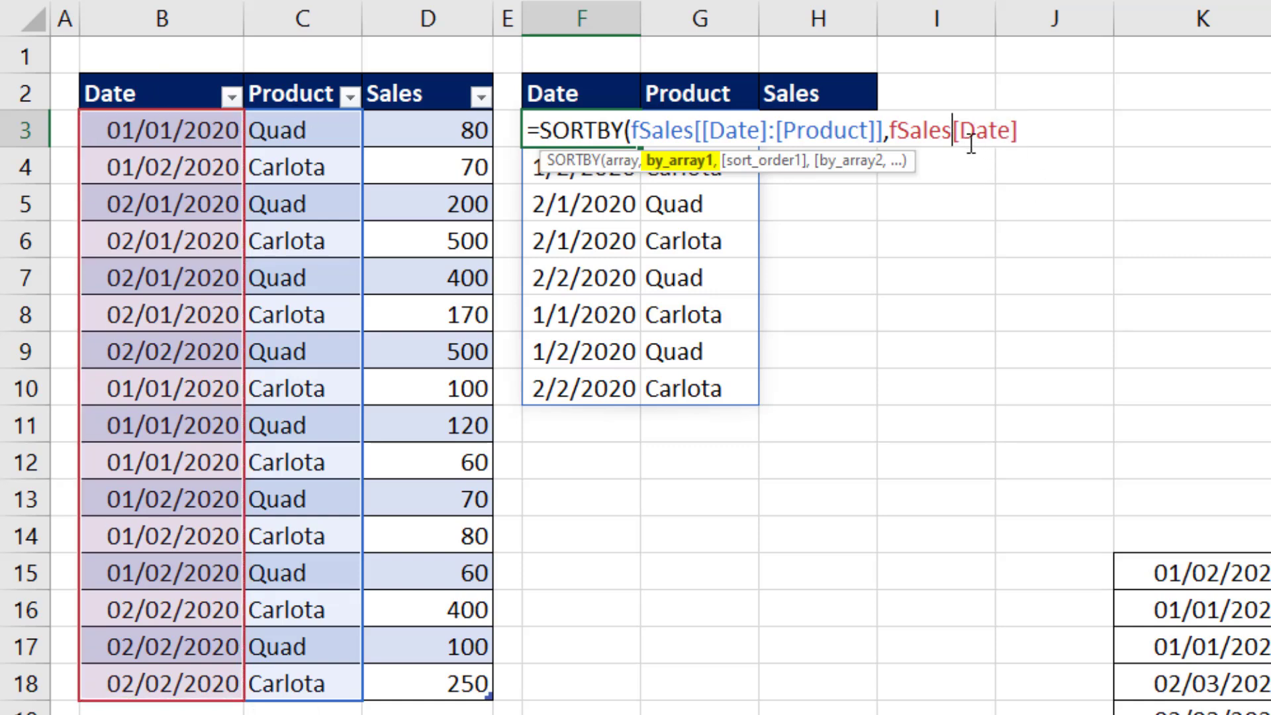
pyautogui.write('[')
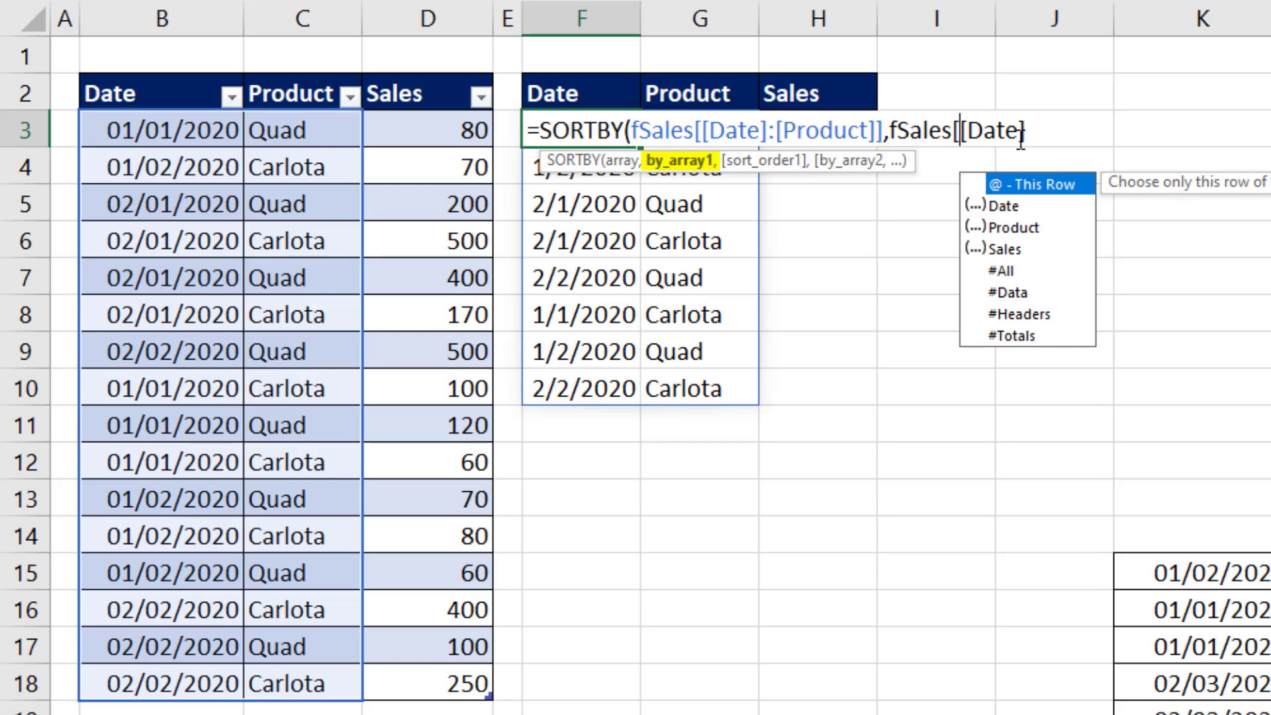
pyautogui.click(1037, 132)
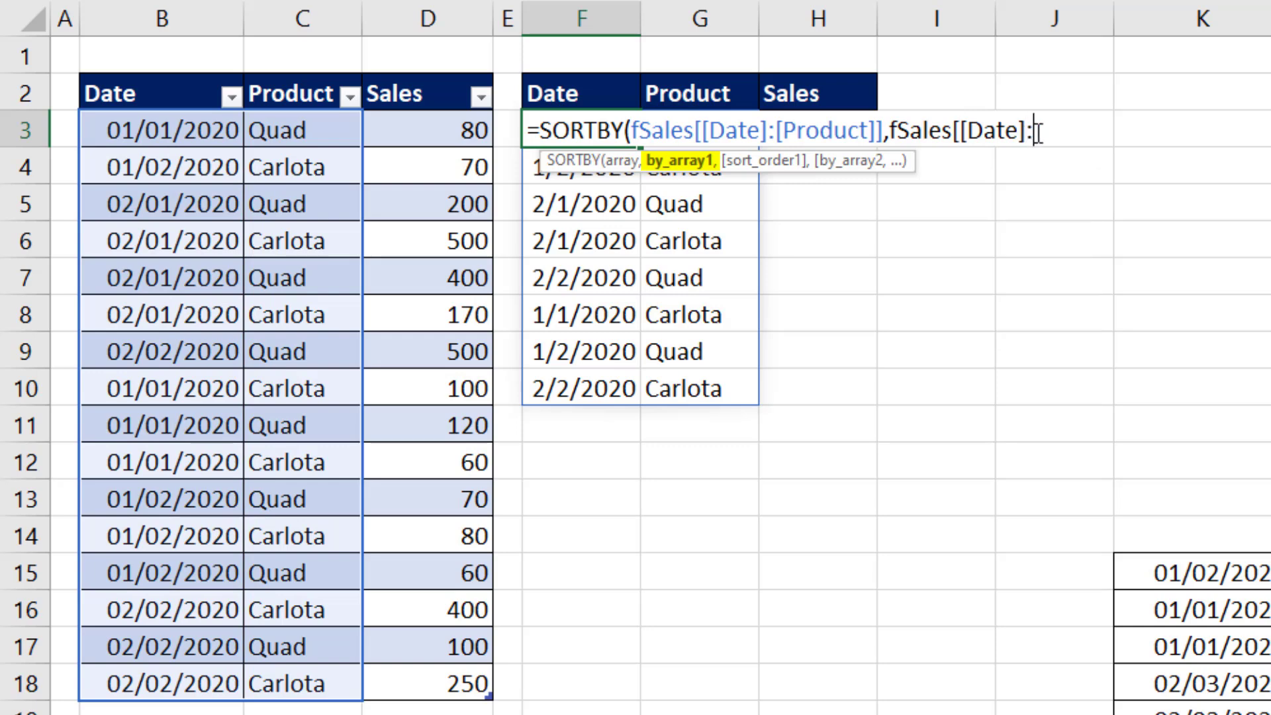
pyautogui.write(':[date')
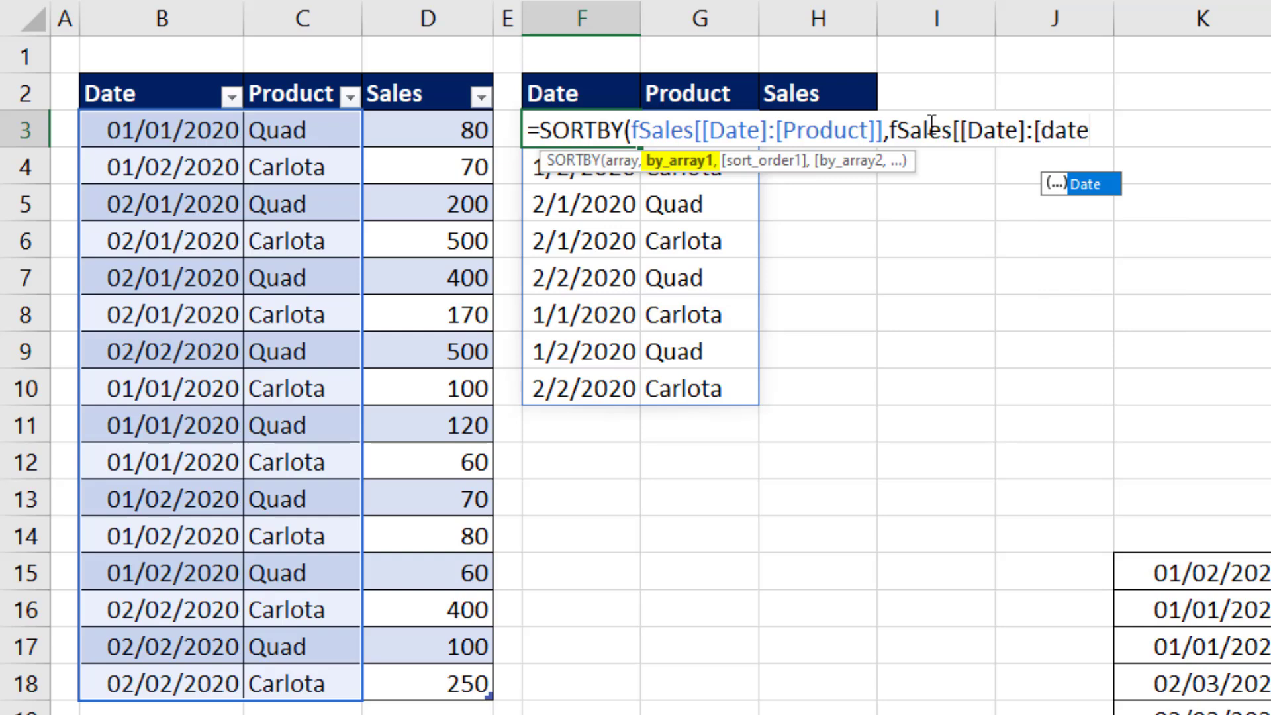
pyautogui.click(892, 132)
pyautogui.hotkey('shift', 'End')
pyautogui.press('Delete')
# - Re-enter the first sort key as fSales[[Date]:[Date]] with sort order 1 for ascending
pyautogui.moveTo(186, 74); pyautogui.dragTo(278, 71)
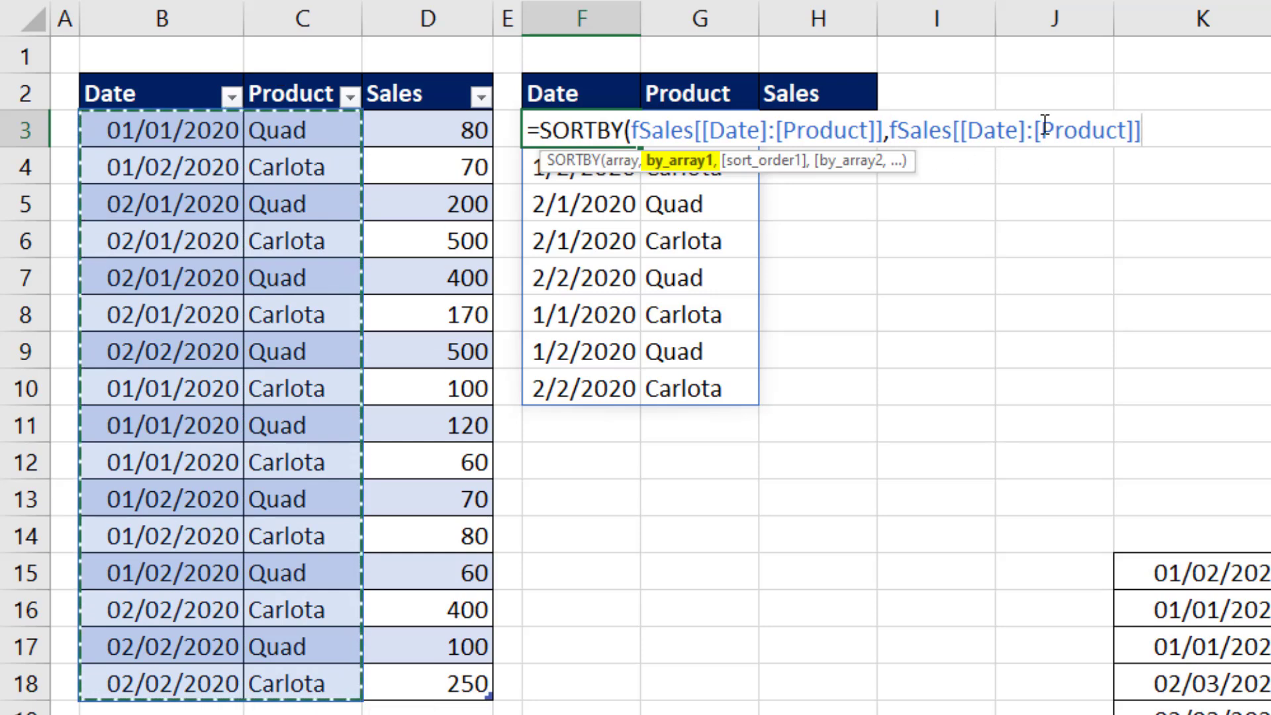
pyautogui.moveTo(1043, 127); pyautogui.dragTo(1128, 134)
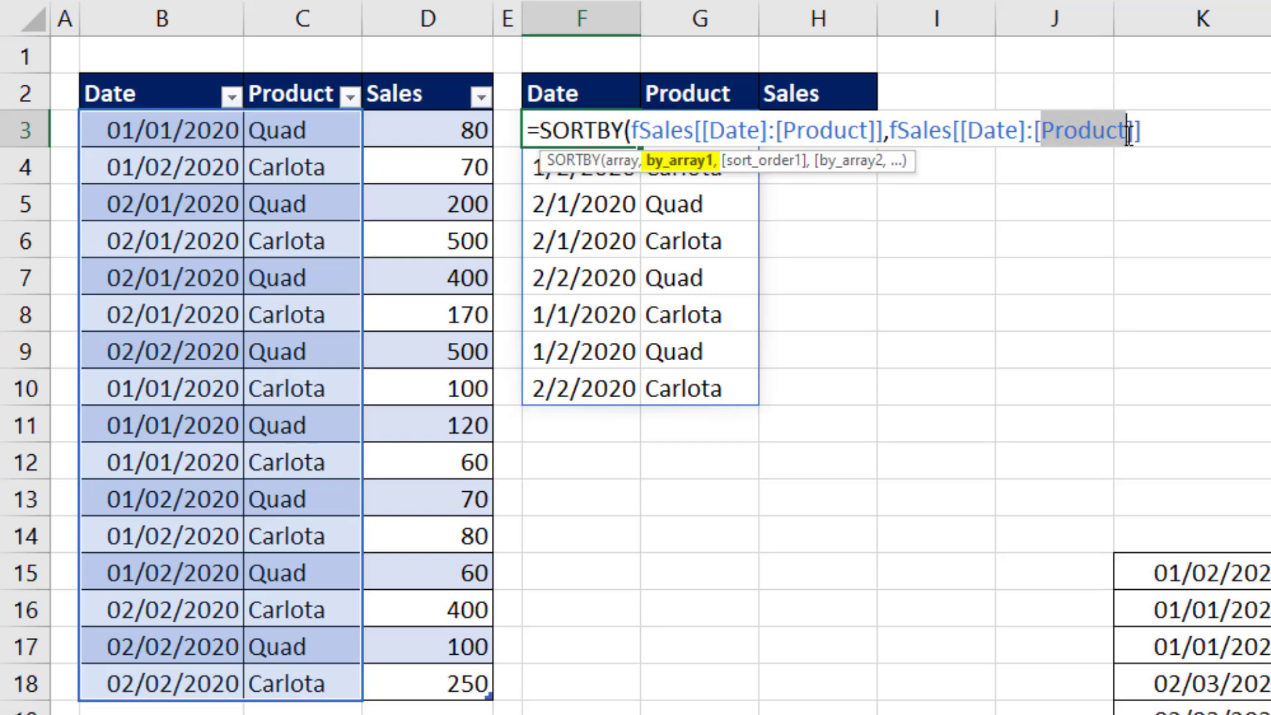
pyautogui.write('Date')
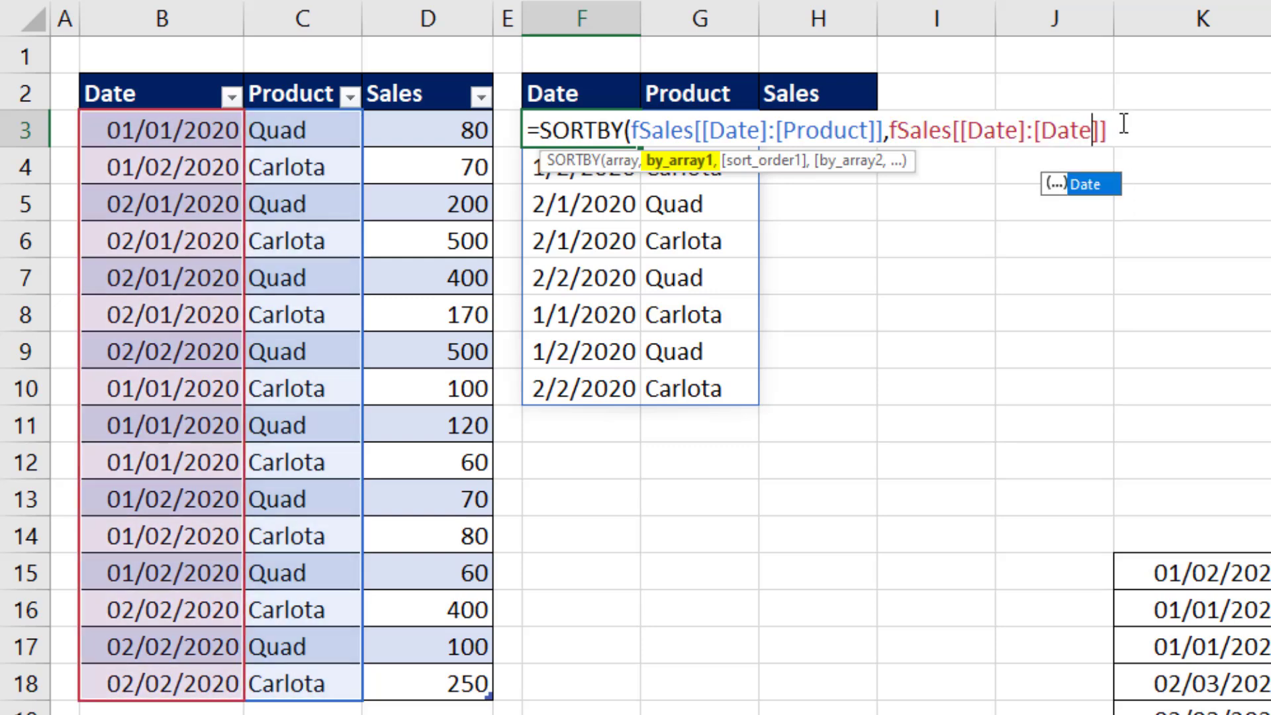
pyautogui.click(1124, 124)
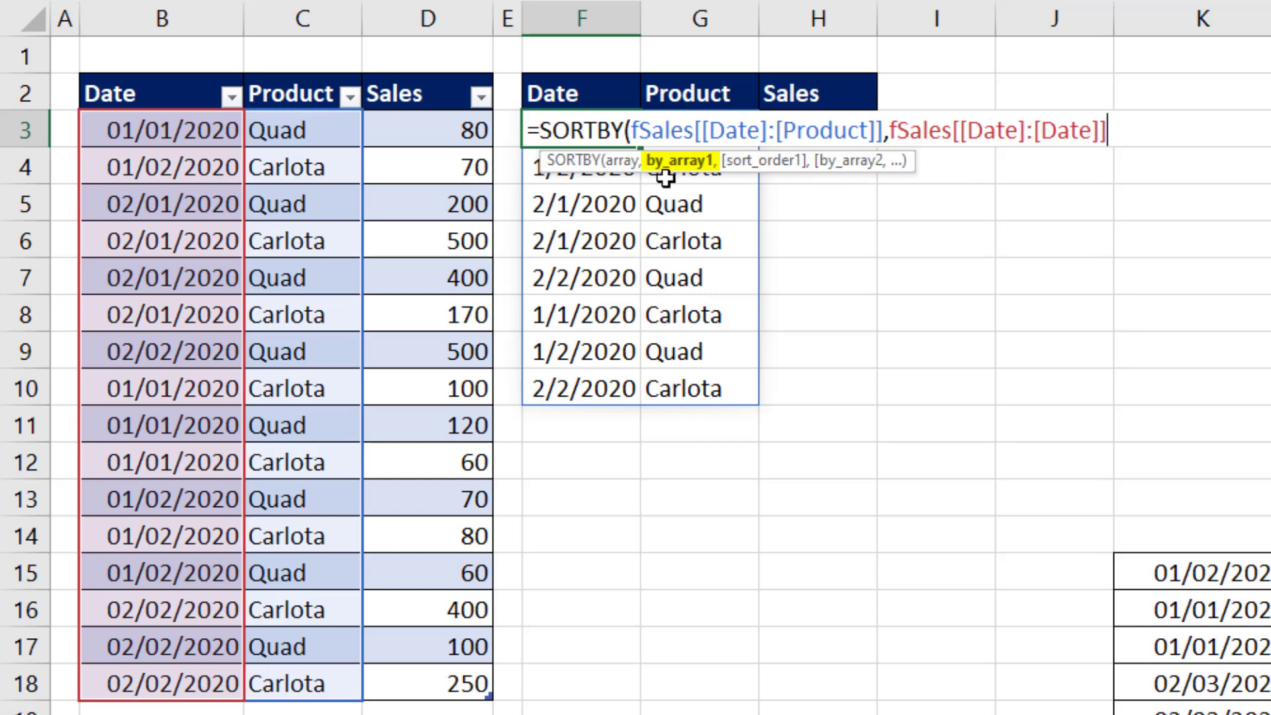
pyautogui.write(',')
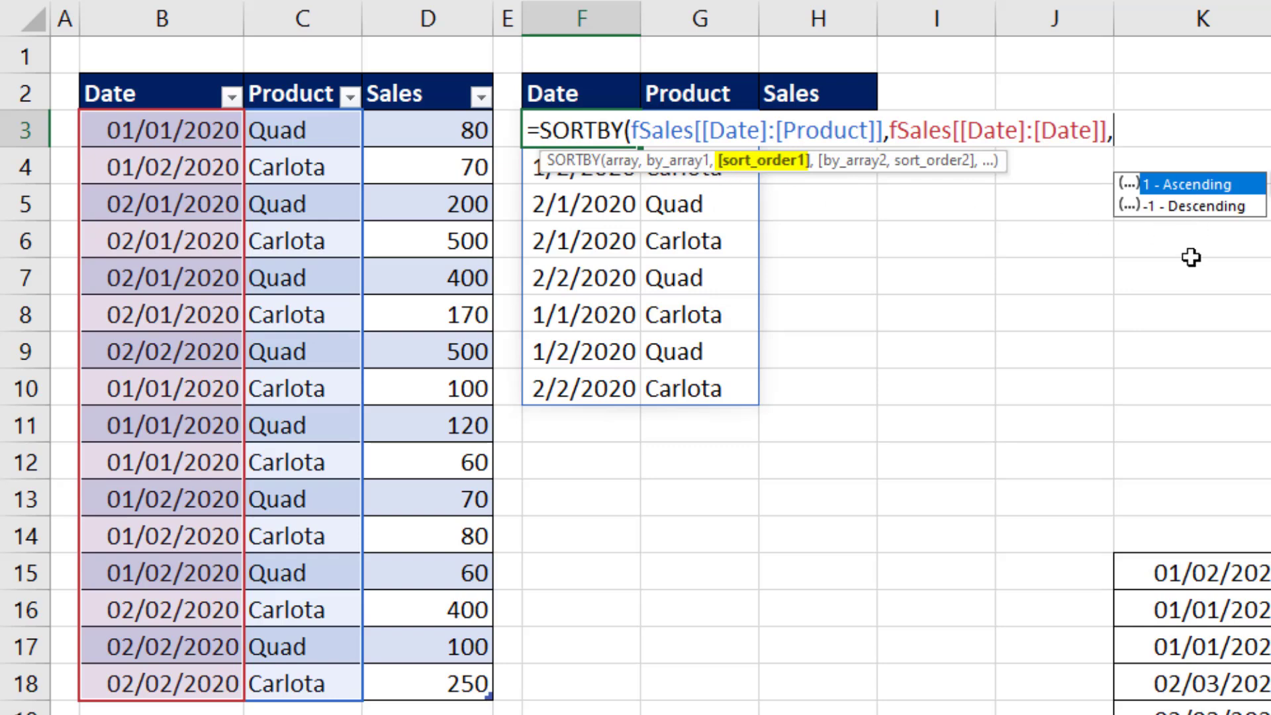
pyautogui.write('1,')
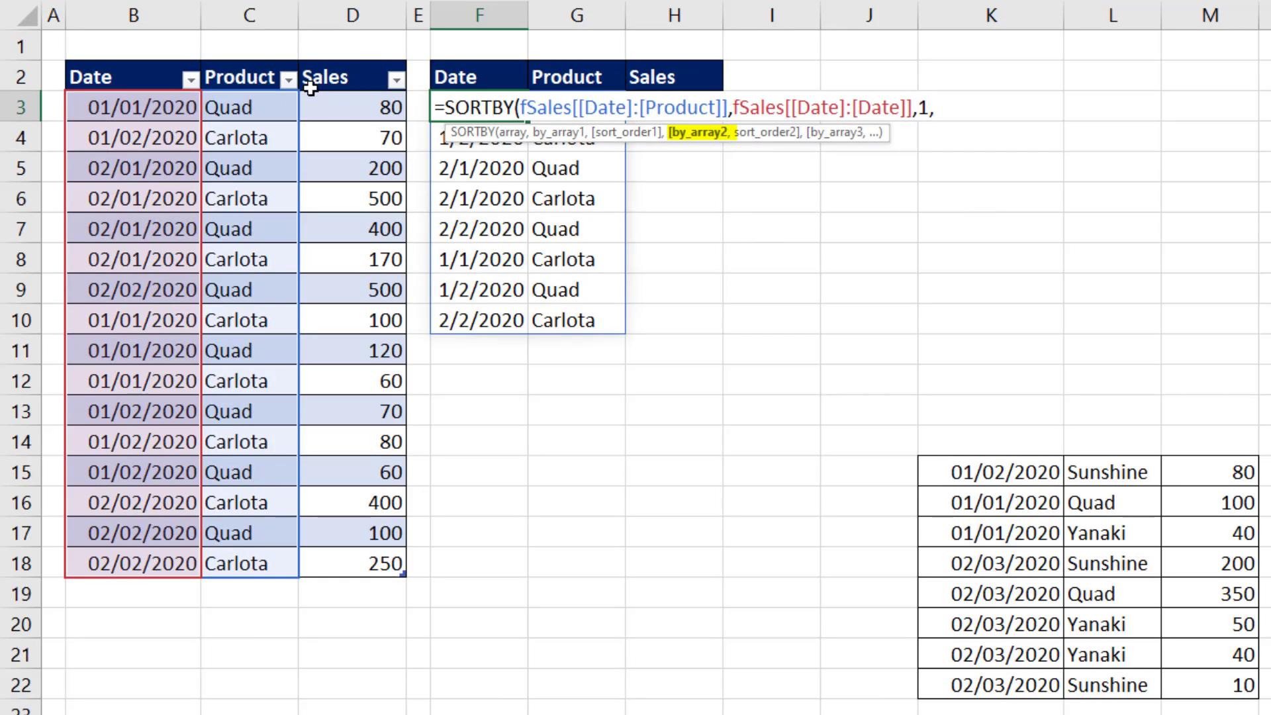
# - Add Product as the ascending second sort key and commit, spilling 16 sorted rows into F3:G18
pyautogui.moveTo(145, 56); pyautogui.dragTo(248, 56)
pyautogui.click(1013, 106)
pyautogui.moveTo(1022, 104); pyautogui.dragTo(1039, 104)
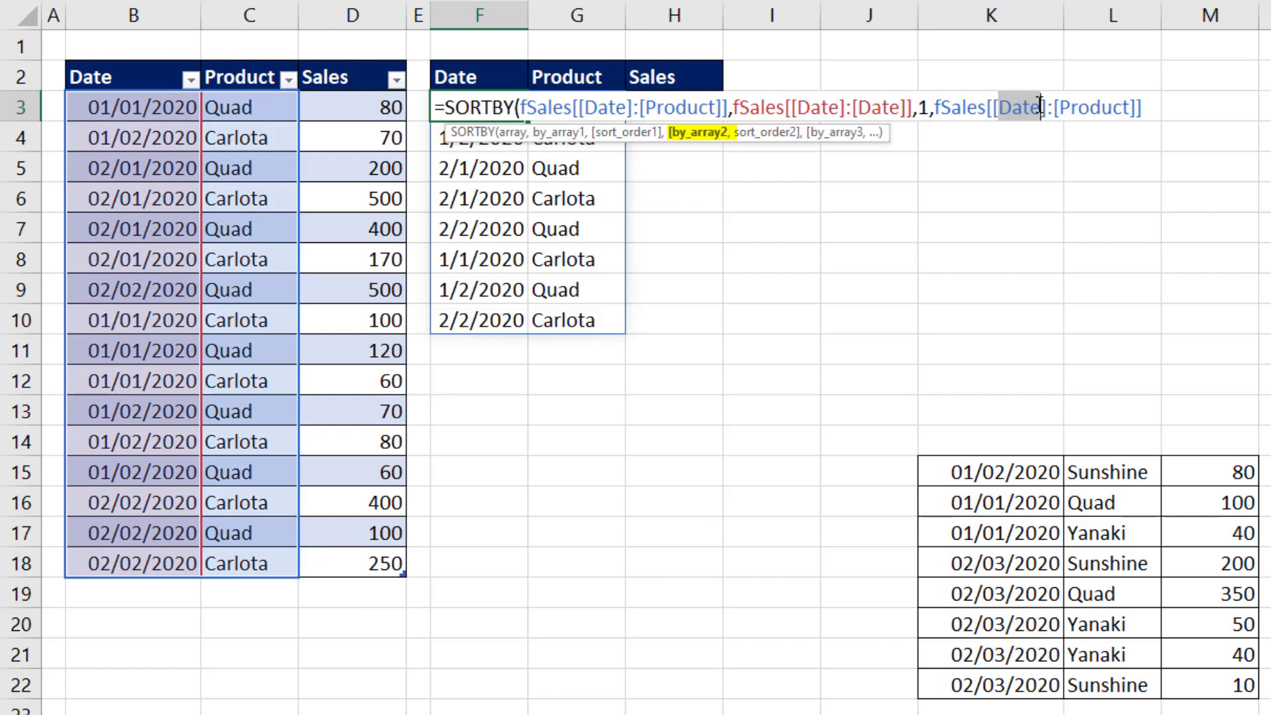
pyautogui.write('Pro')
pyautogui.press('Tab')
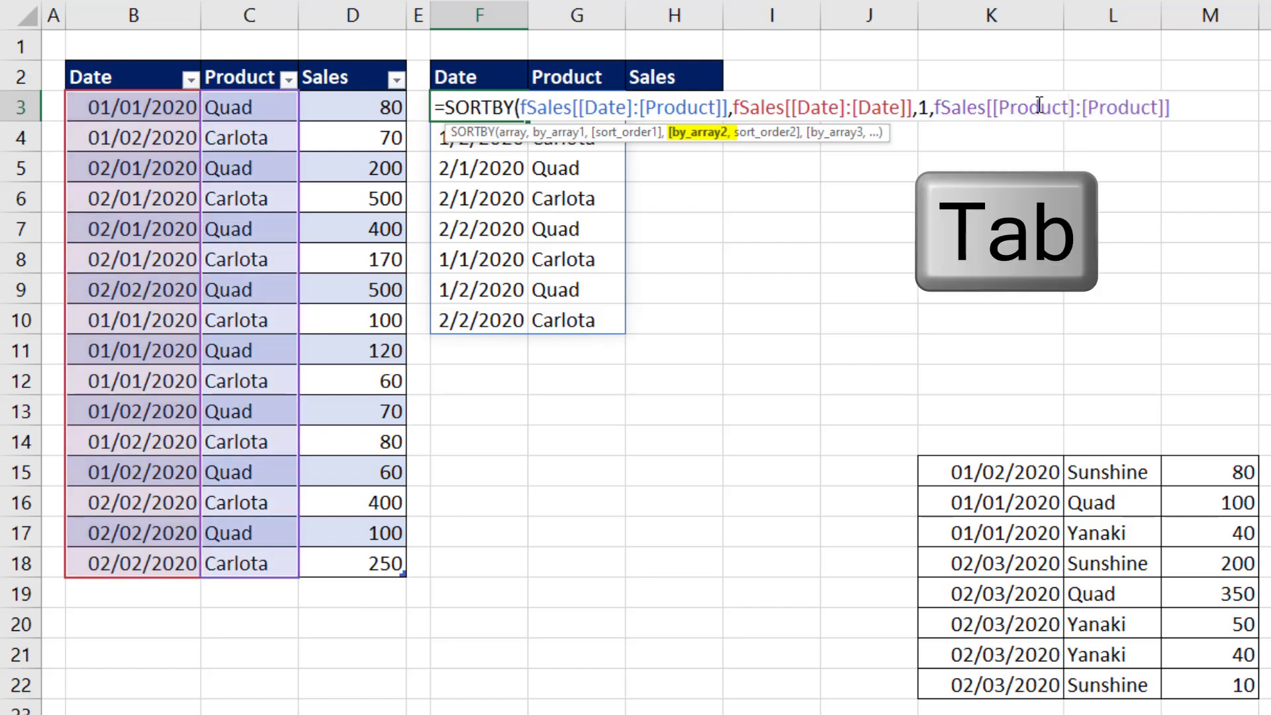
pyautogui.click(1192, 113)
pyautogui.write(',')
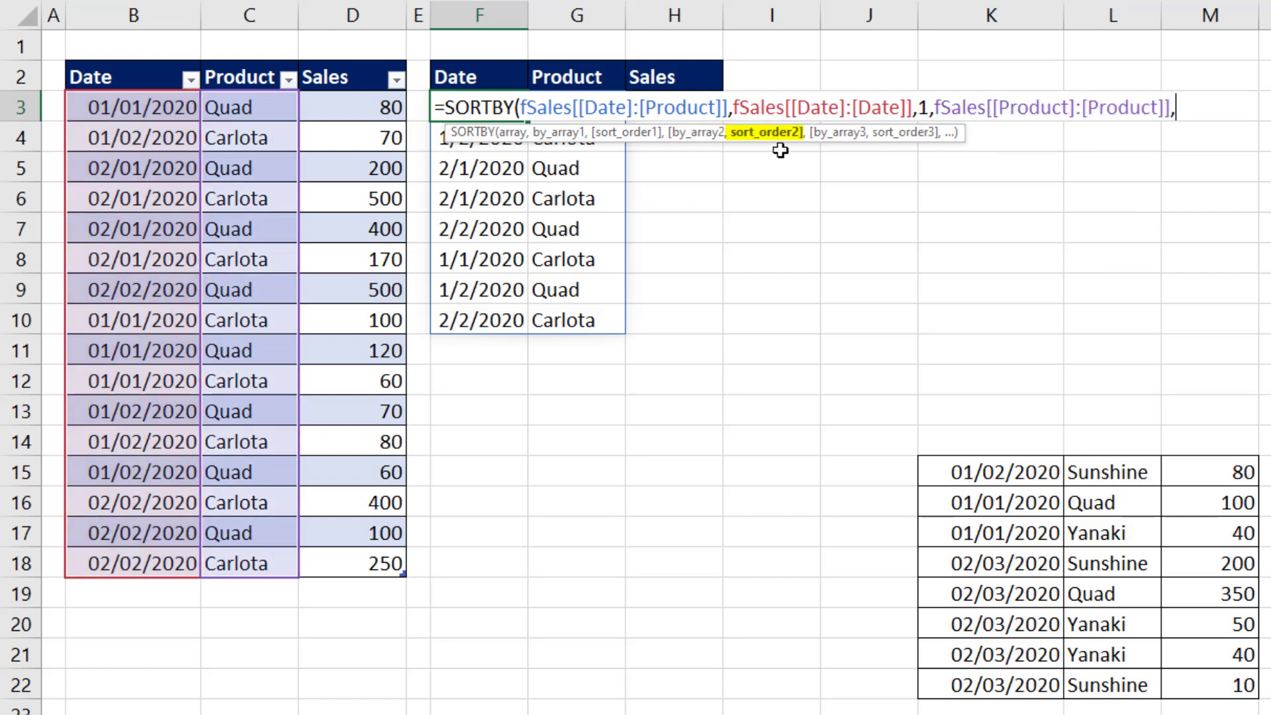
pyautogui.write('1)')
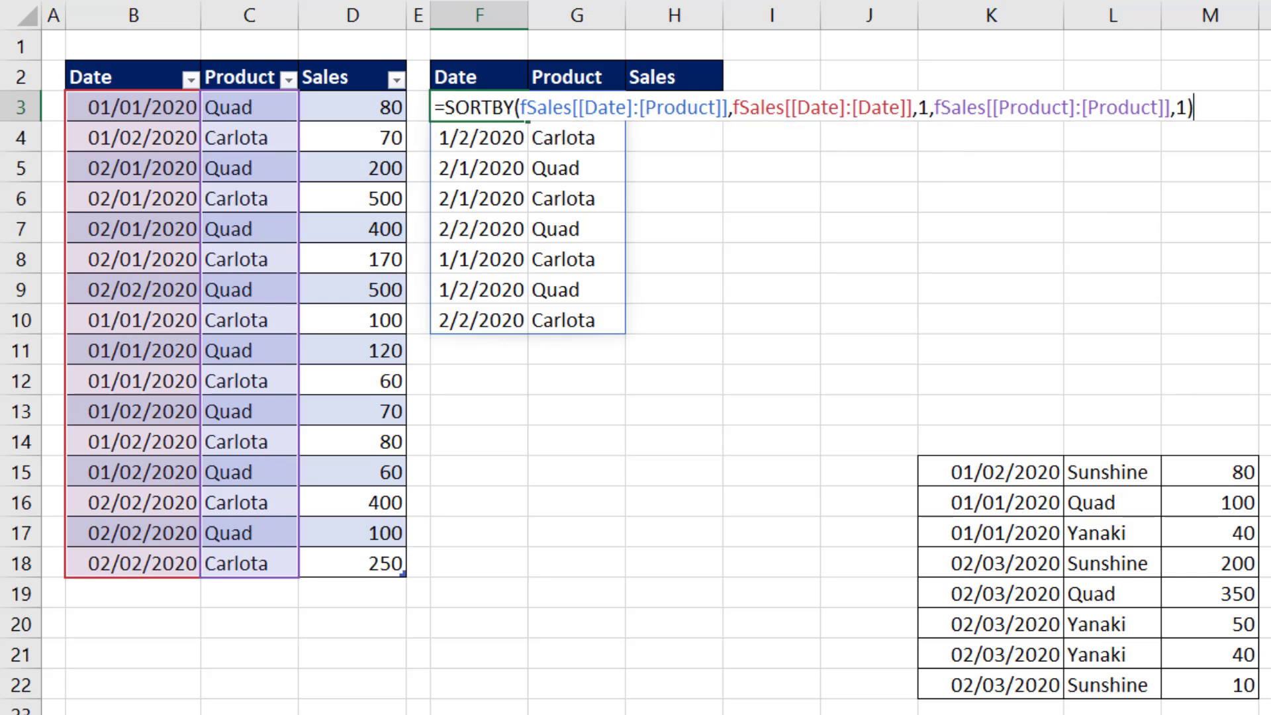
pyautogui.press('Return')
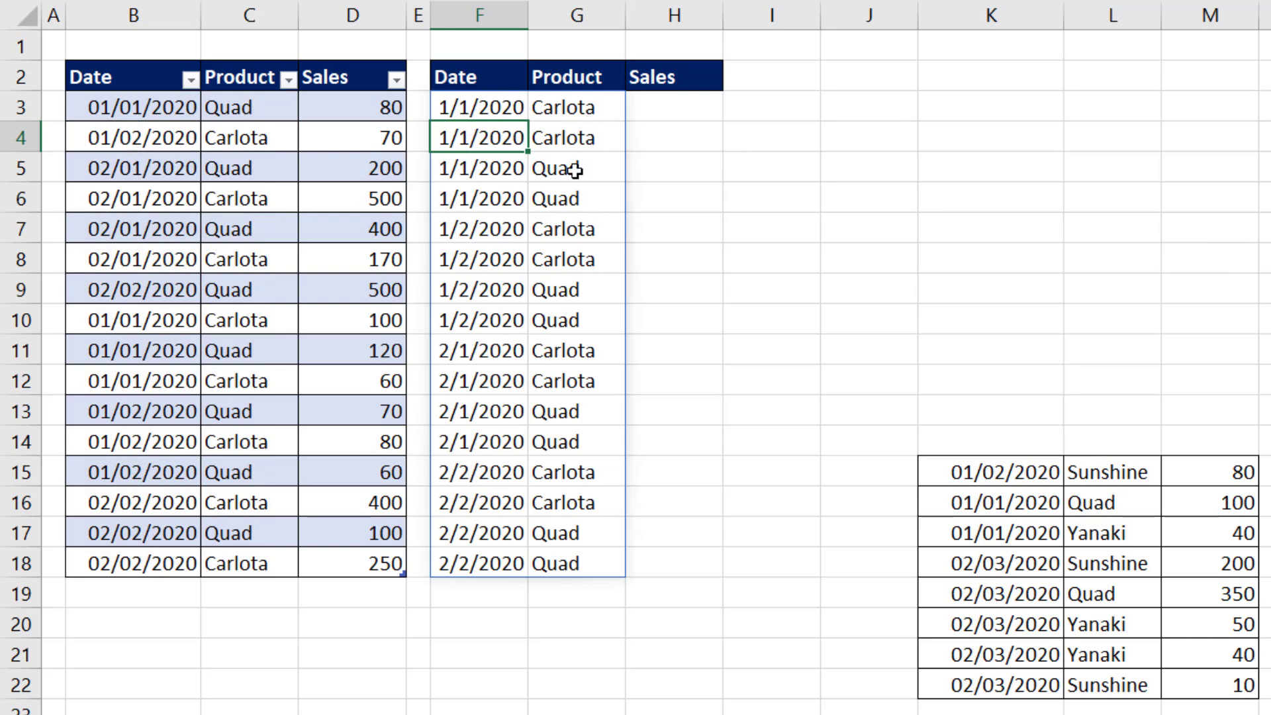
# - Wrap the F3 SORTBY formula in UNIQUE so eight distinct date–product pairs spill into F3:G10
pyautogui.click(488, 108)
pyautogui.press('F2')
pyautogui.press('Home')
pyautogui.press('Right')
pyautogui.write('uniq')
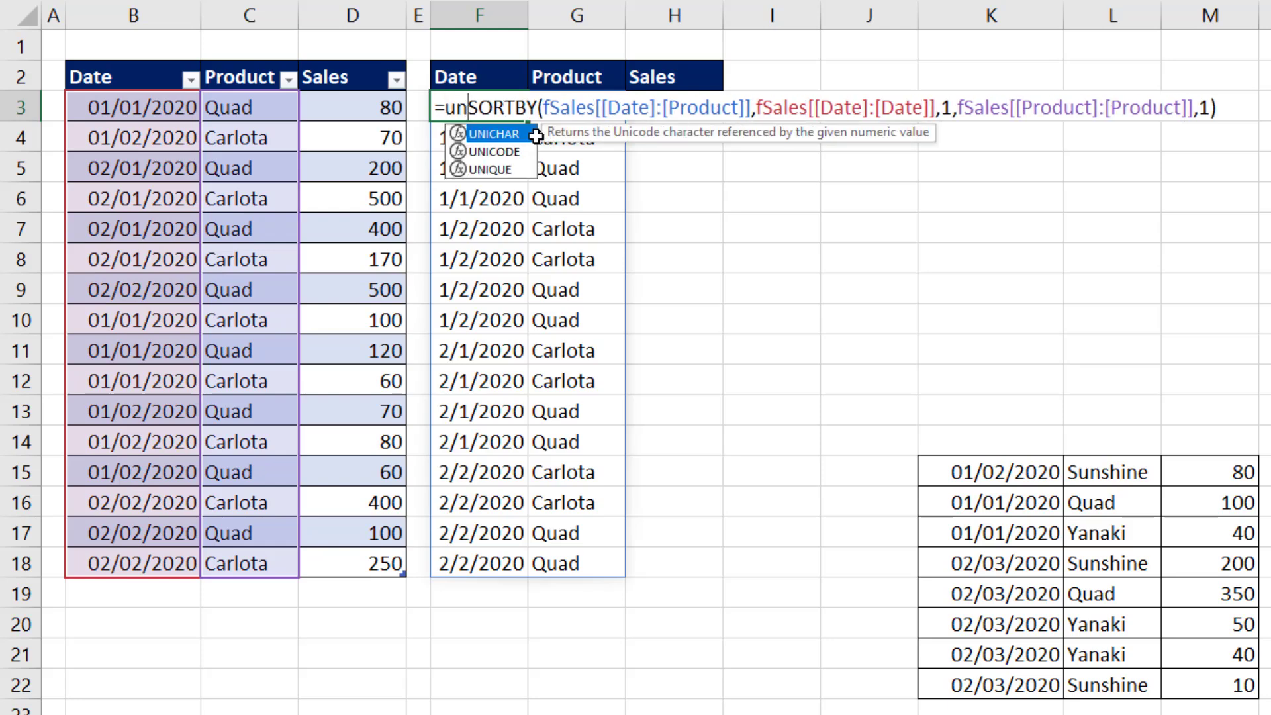
pyautogui.press('Tab')
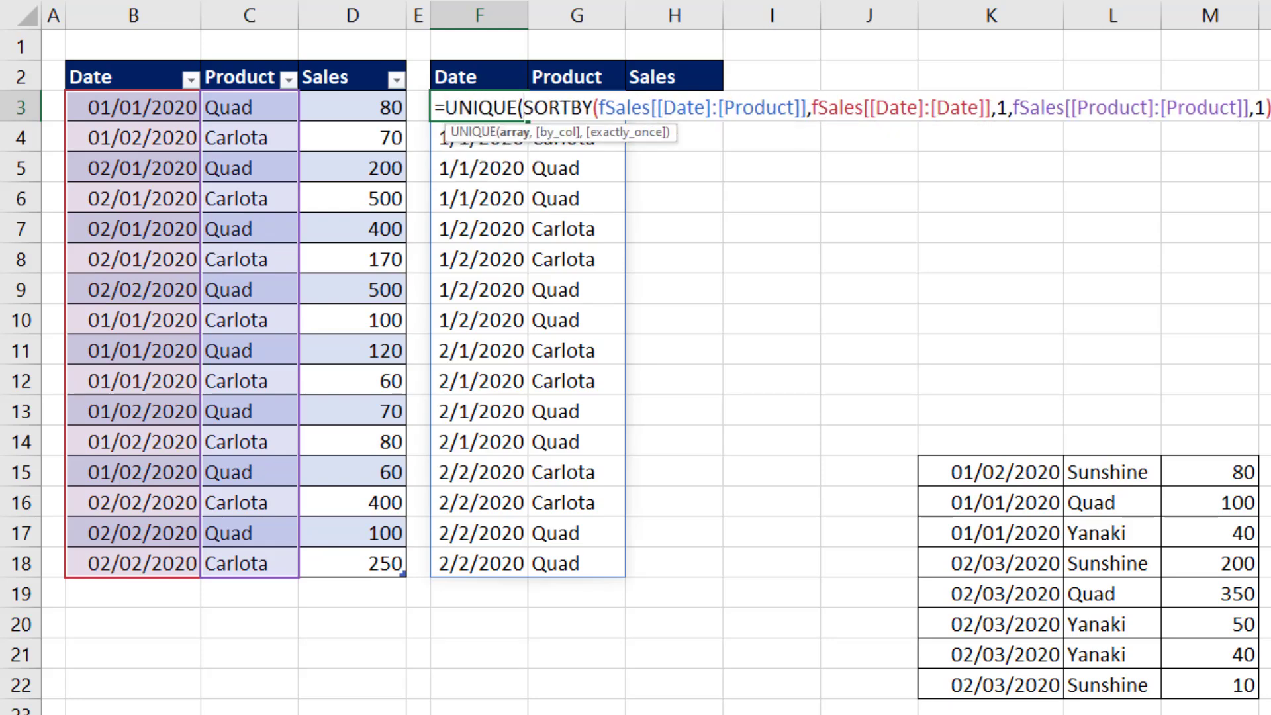
pyautogui.hotkey('ctrl', 'Return')
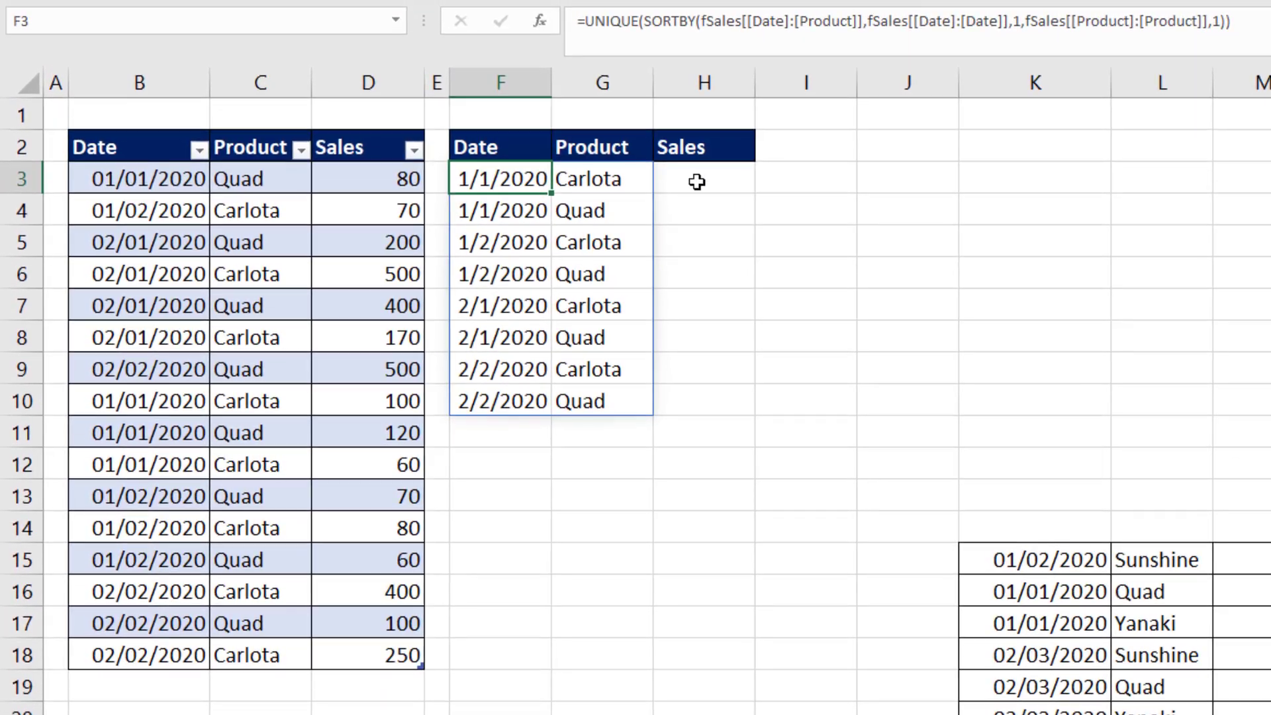
pyautogui.click(675, 107)
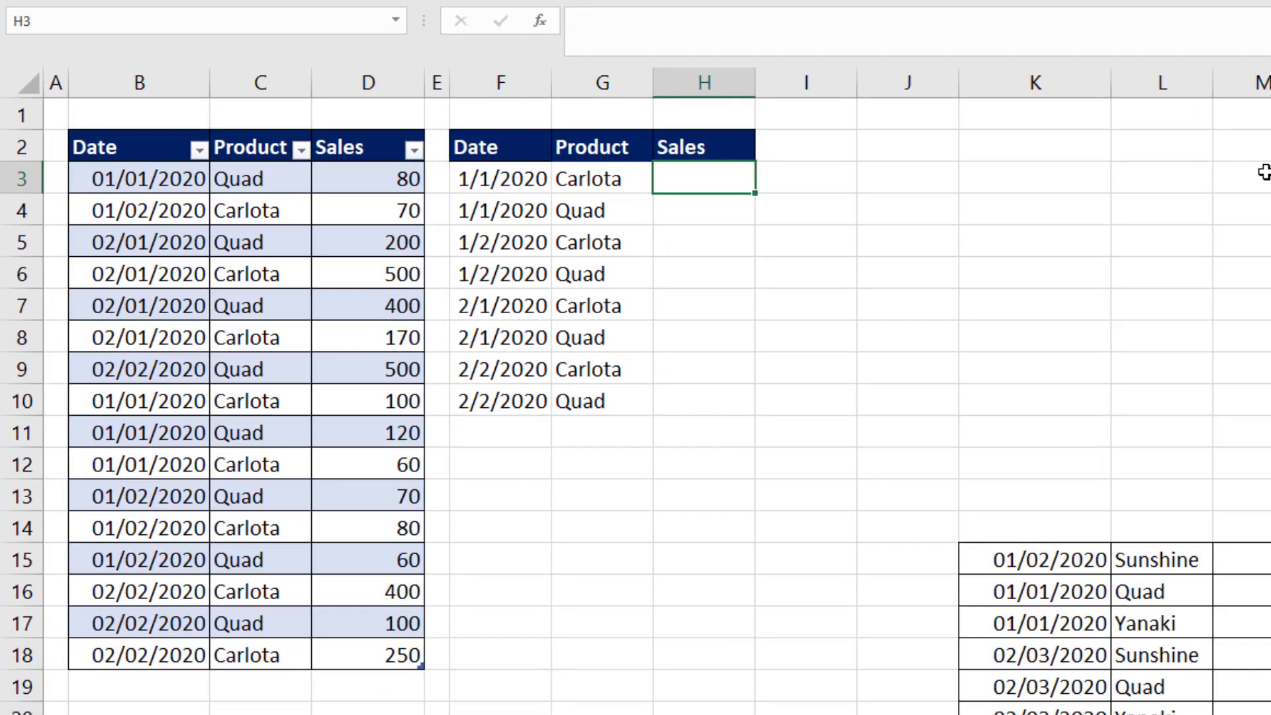
pyautogui.doubleClick(516, 173)
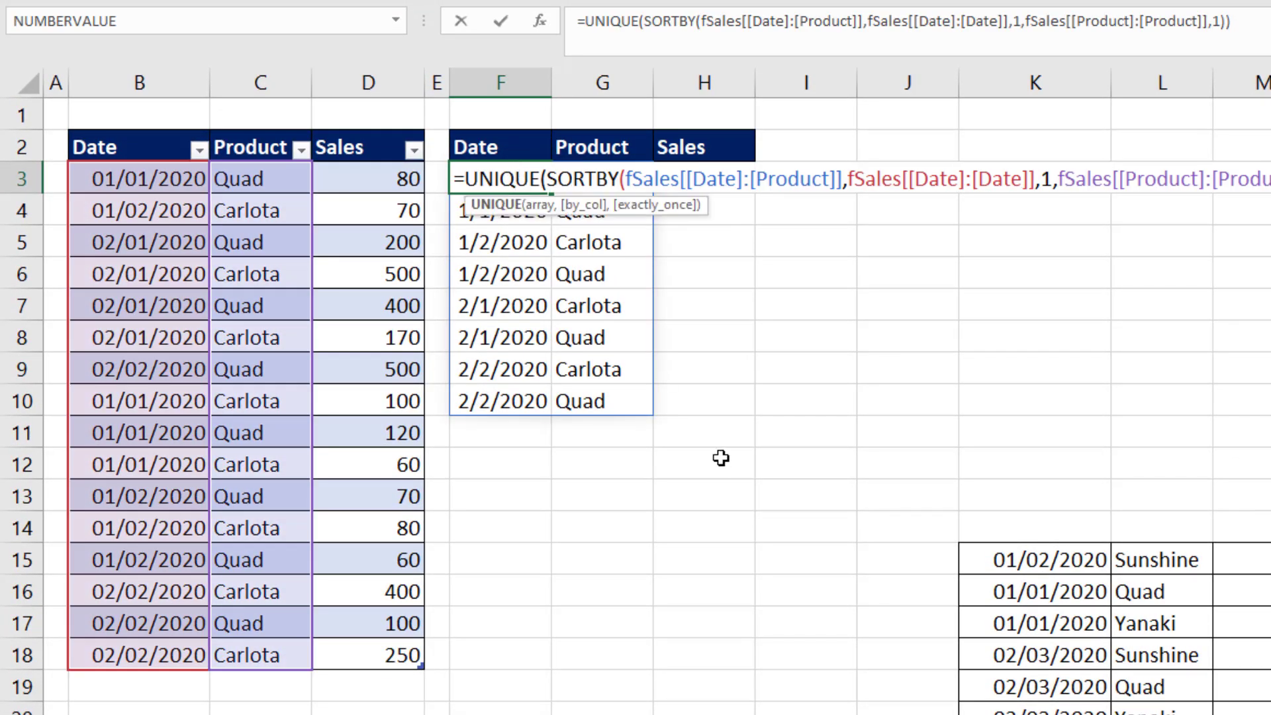
pyautogui.press('Escape')
pyautogui.click(496, 212)
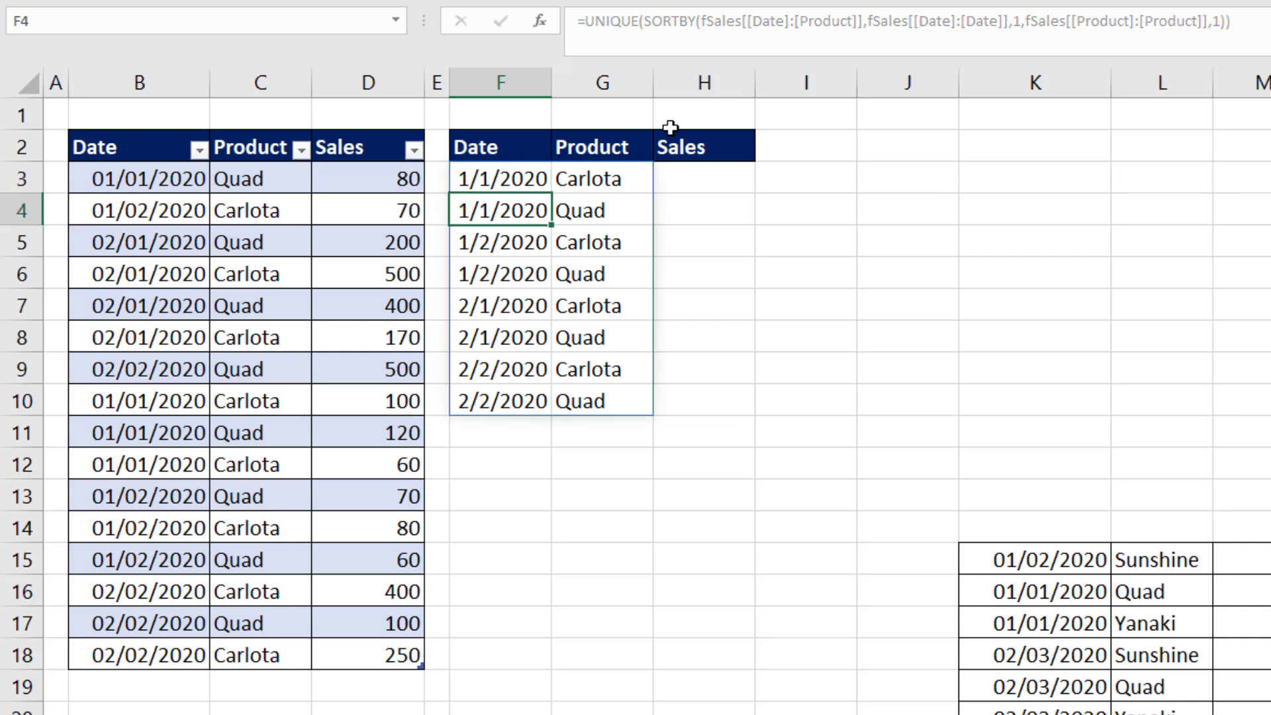
pyautogui.click(610, 190)
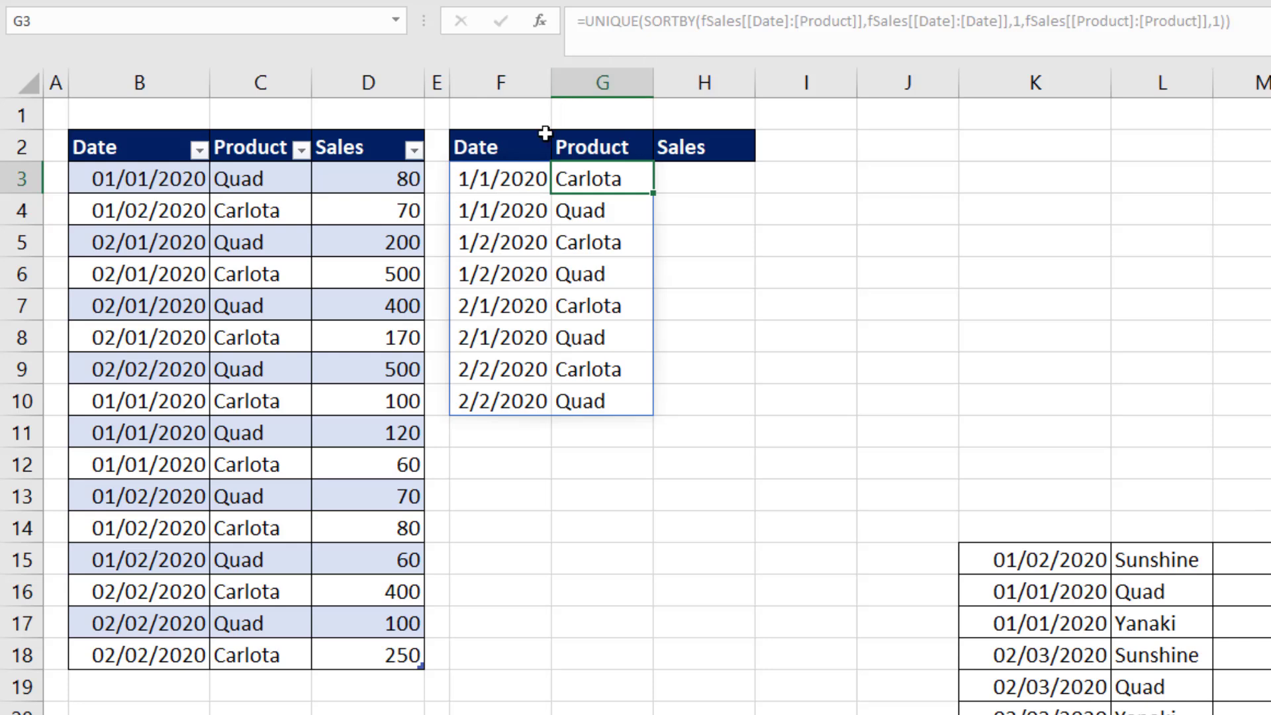
pyautogui.click(523, 171)
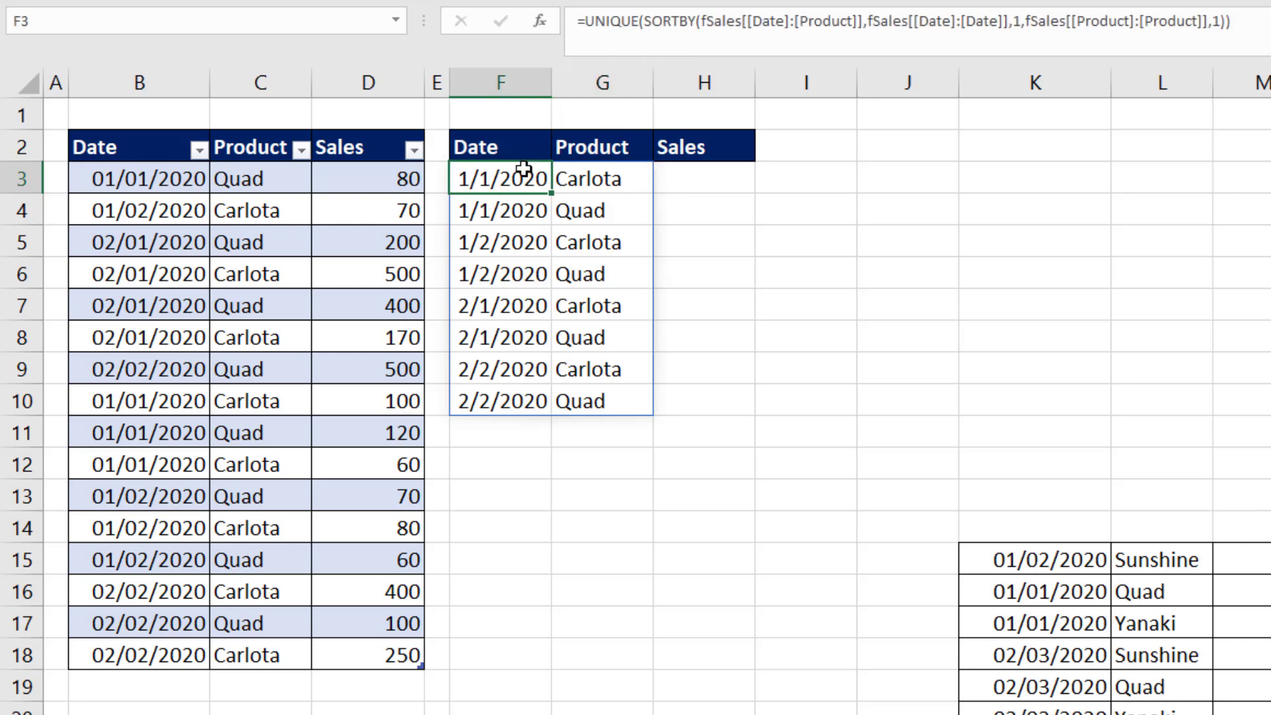
pyautogui.click(711, 173)
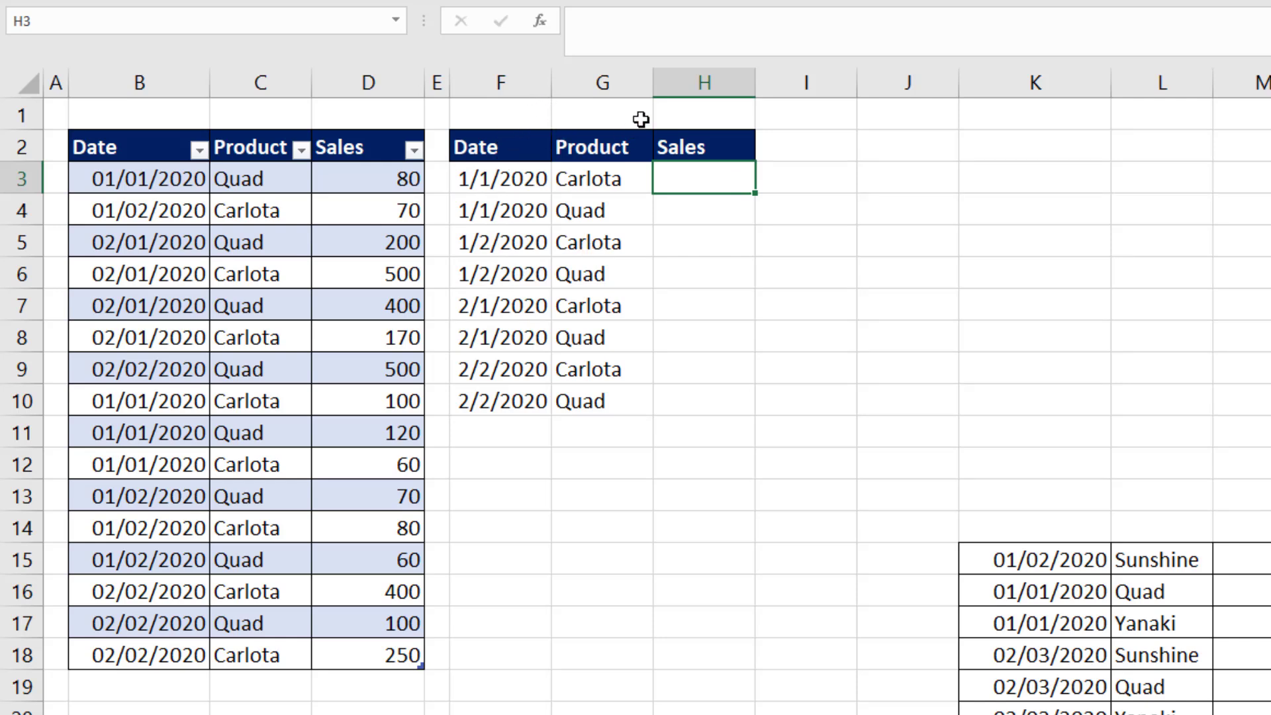
pyautogui.write('=')
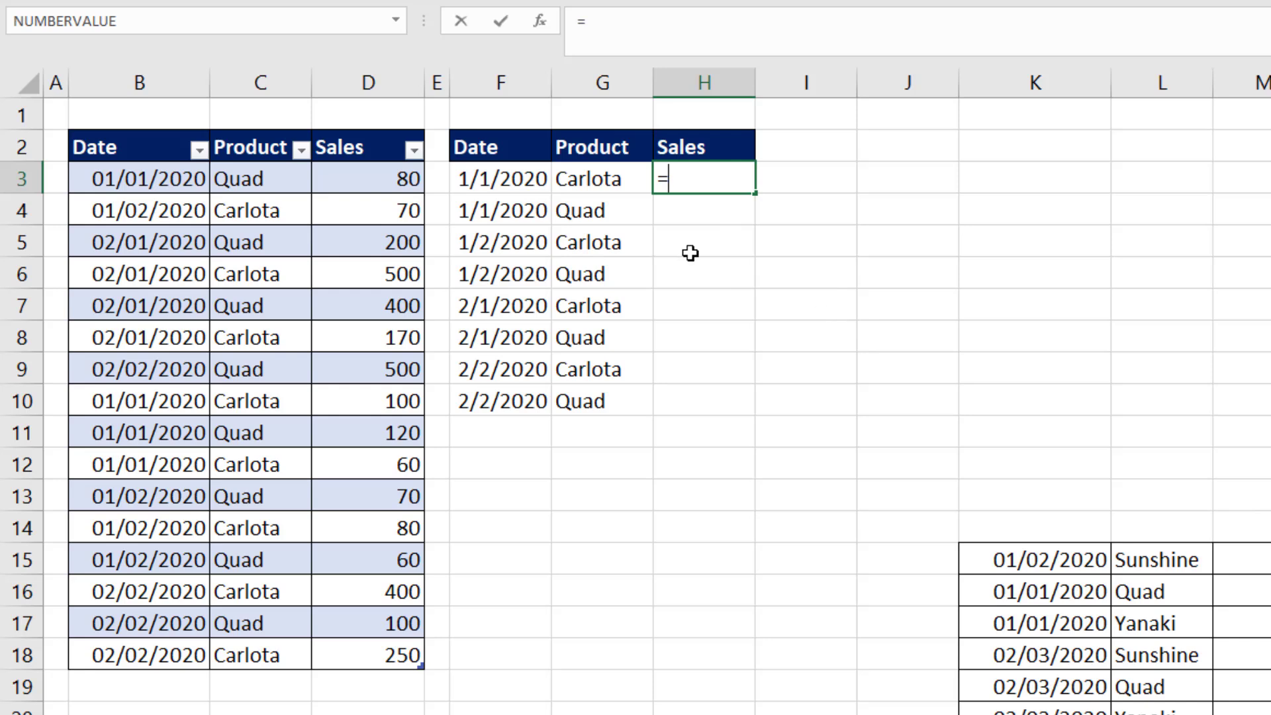
pyautogui.moveTo(499, 176); pyautogui.dragTo(500, 398)
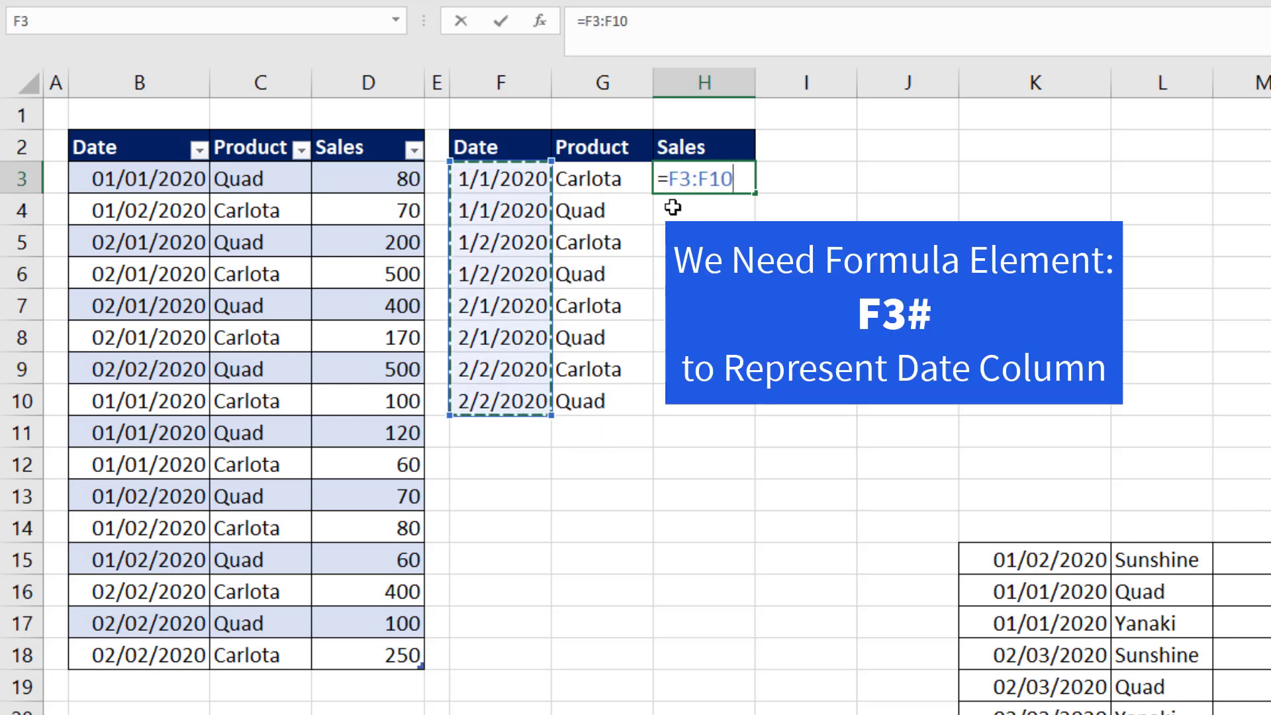
pyautogui.moveTo(692, 179); pyautogui.dragTo(799, 201)
pyautogui.write('#')
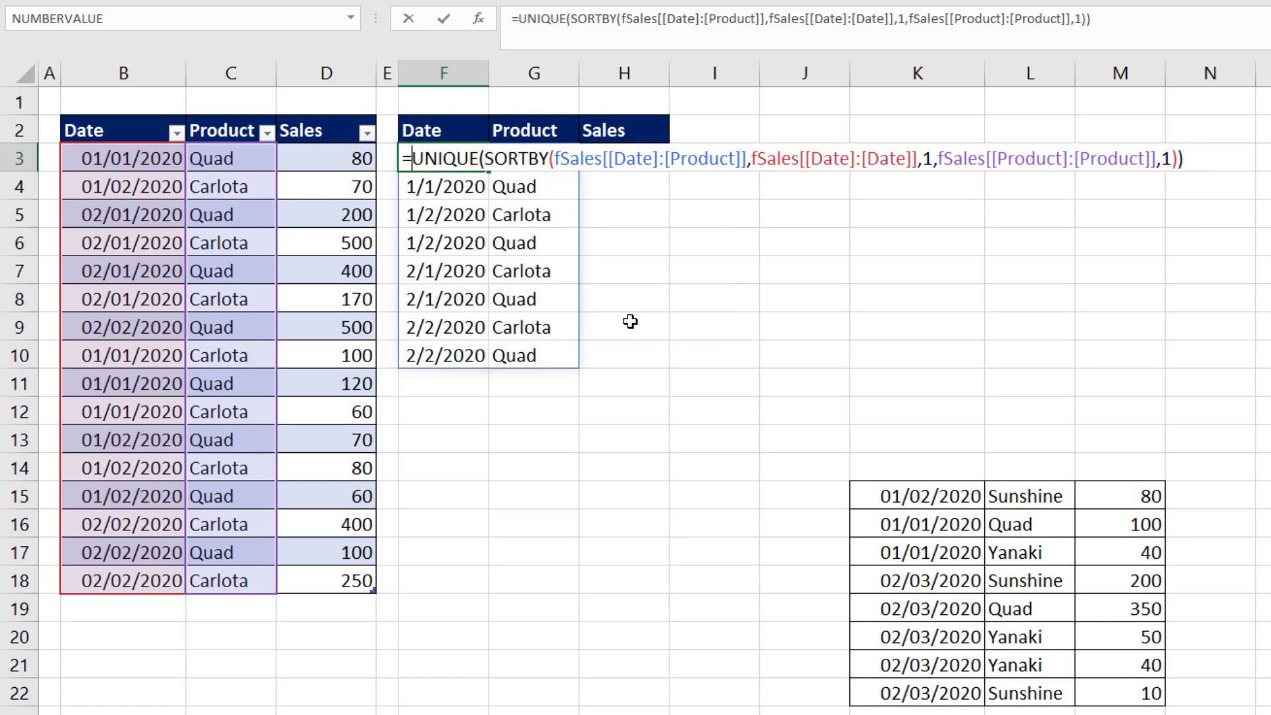
# - Wrap the F3 formula in INDEX(…,,COLUMNS($F3:F3)) so only the eight sorted dates spill
pyautogui.write('in')
pyautogui.press('Tab')
pyautogui.click(467, 182)
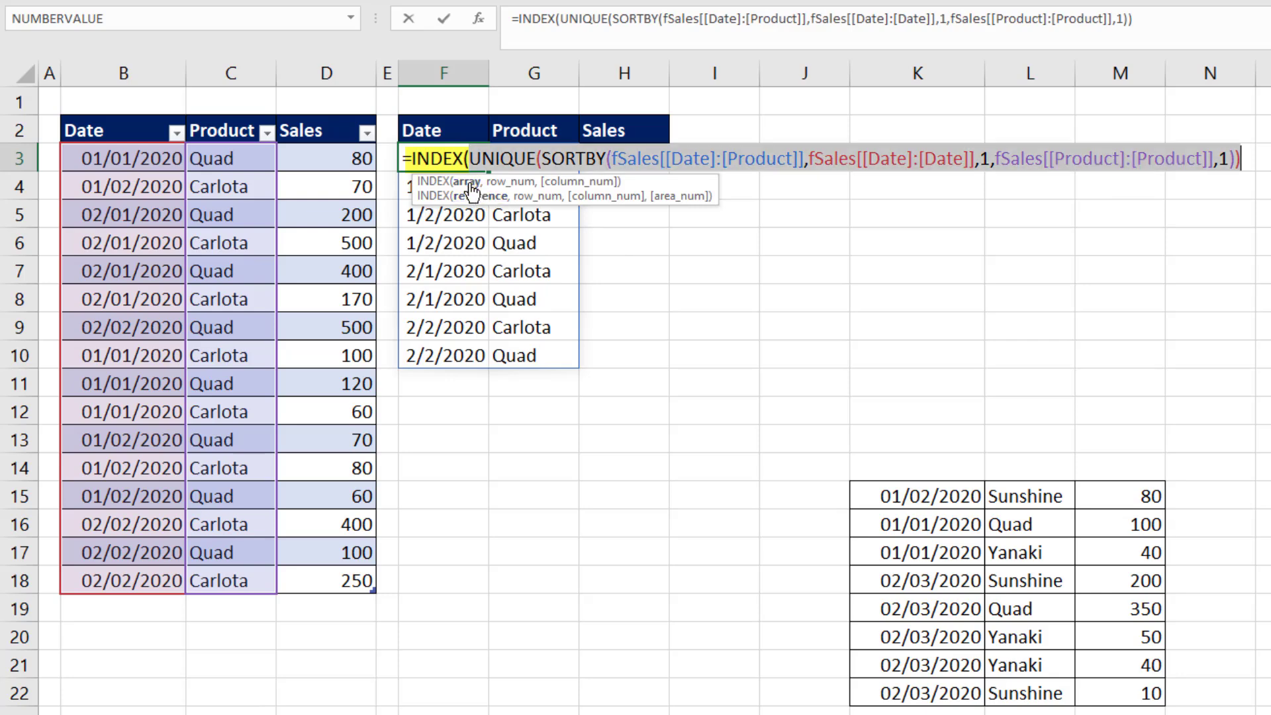
pyautogui.click(1242, 162)
pyautogui.write(',')
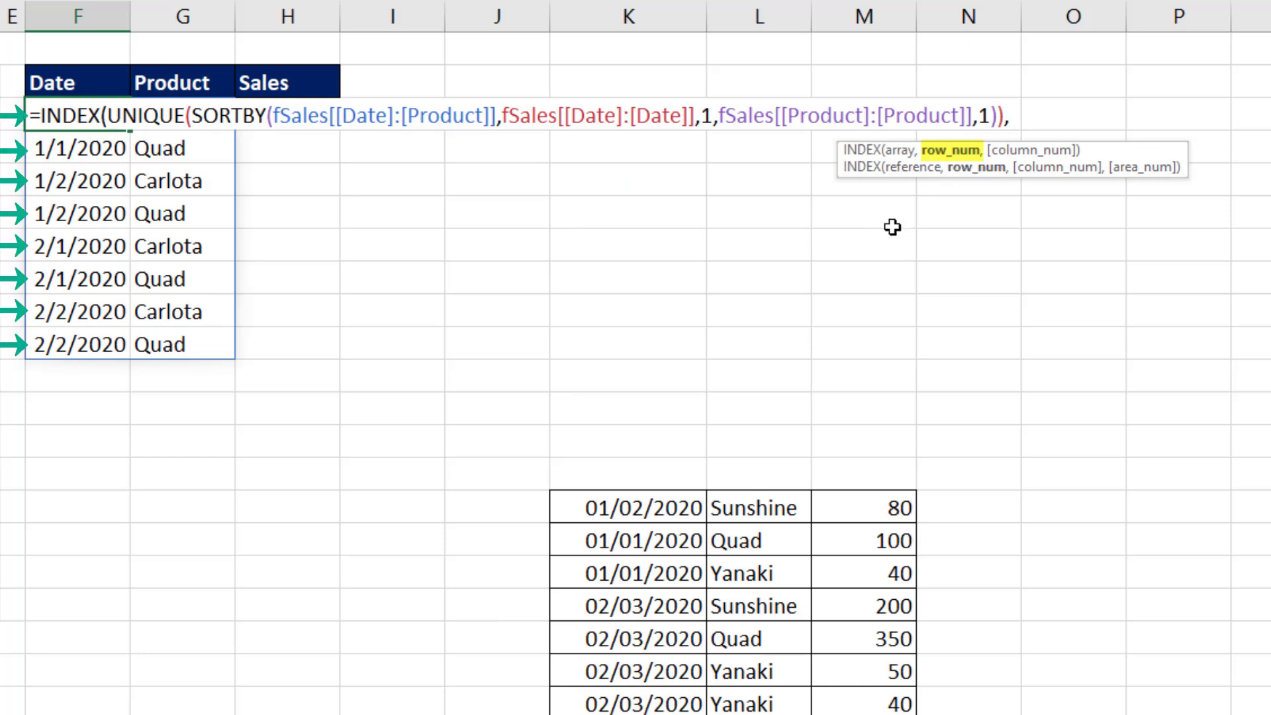
pyautogui.write(',co')
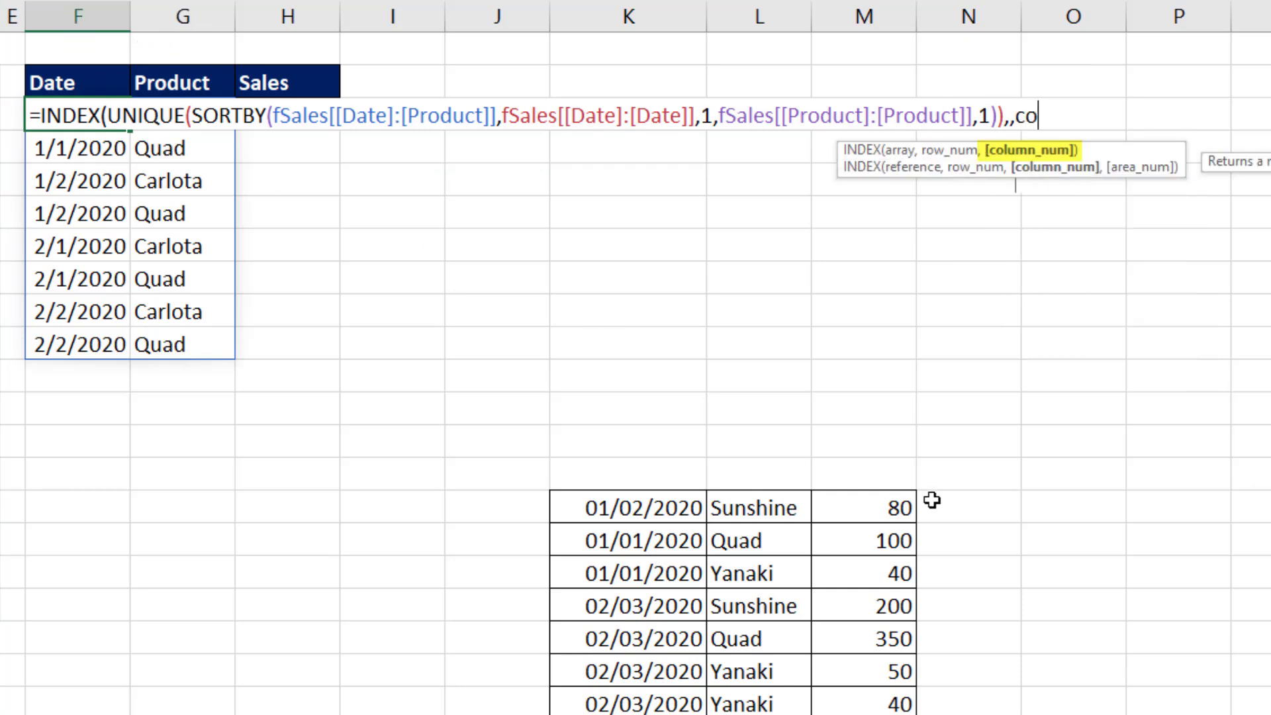
pyautogui.write('lumns')
pyautogui.press('Tab')
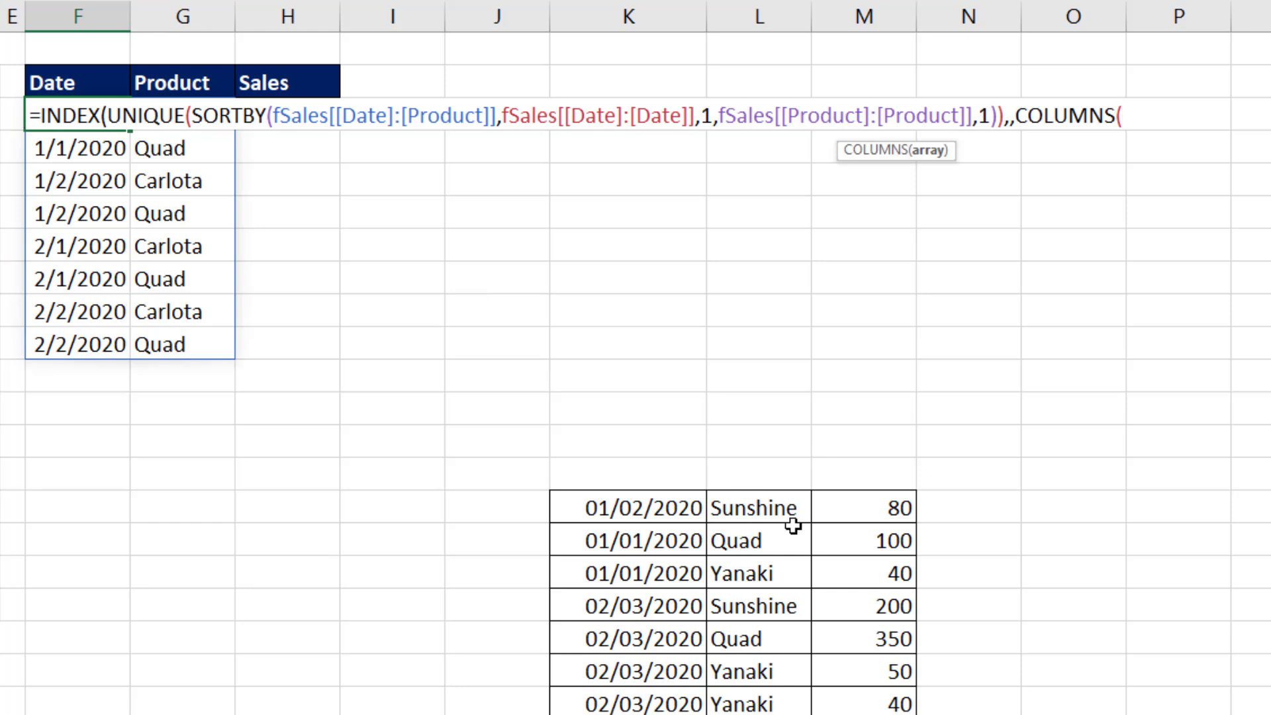
pyautogui.write('$F3:F3)')
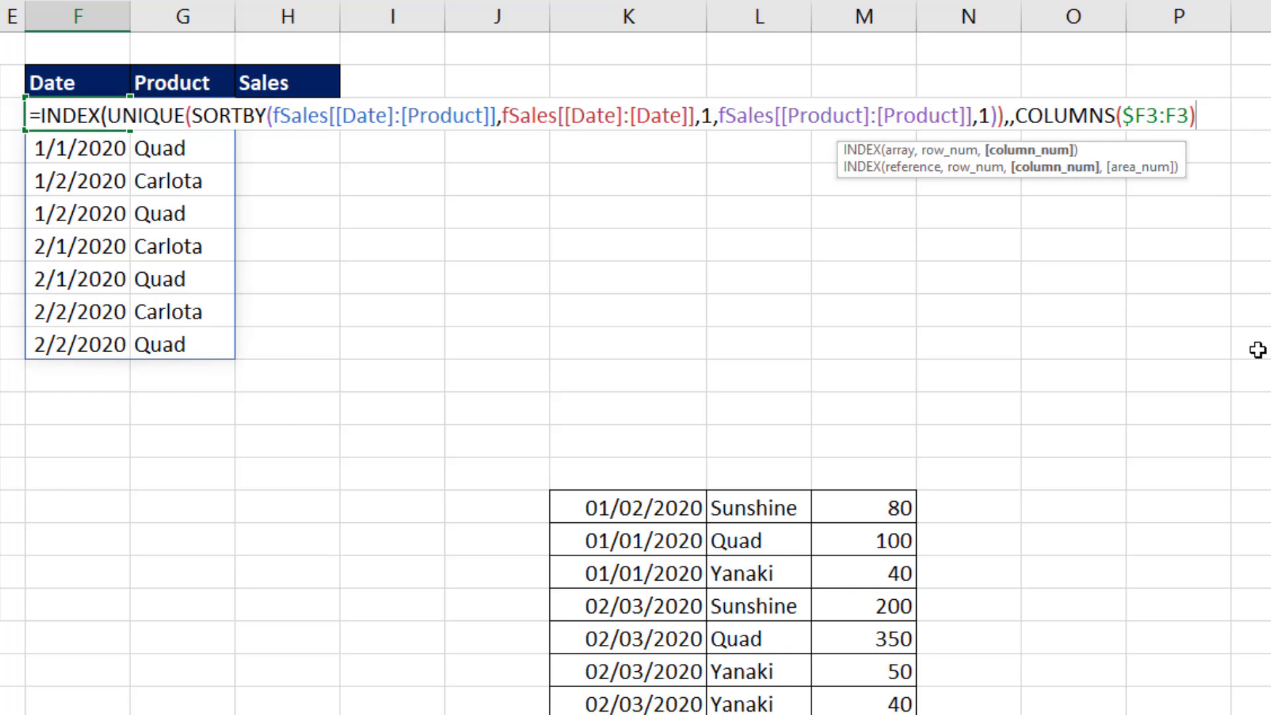
pyautogui.write(')')
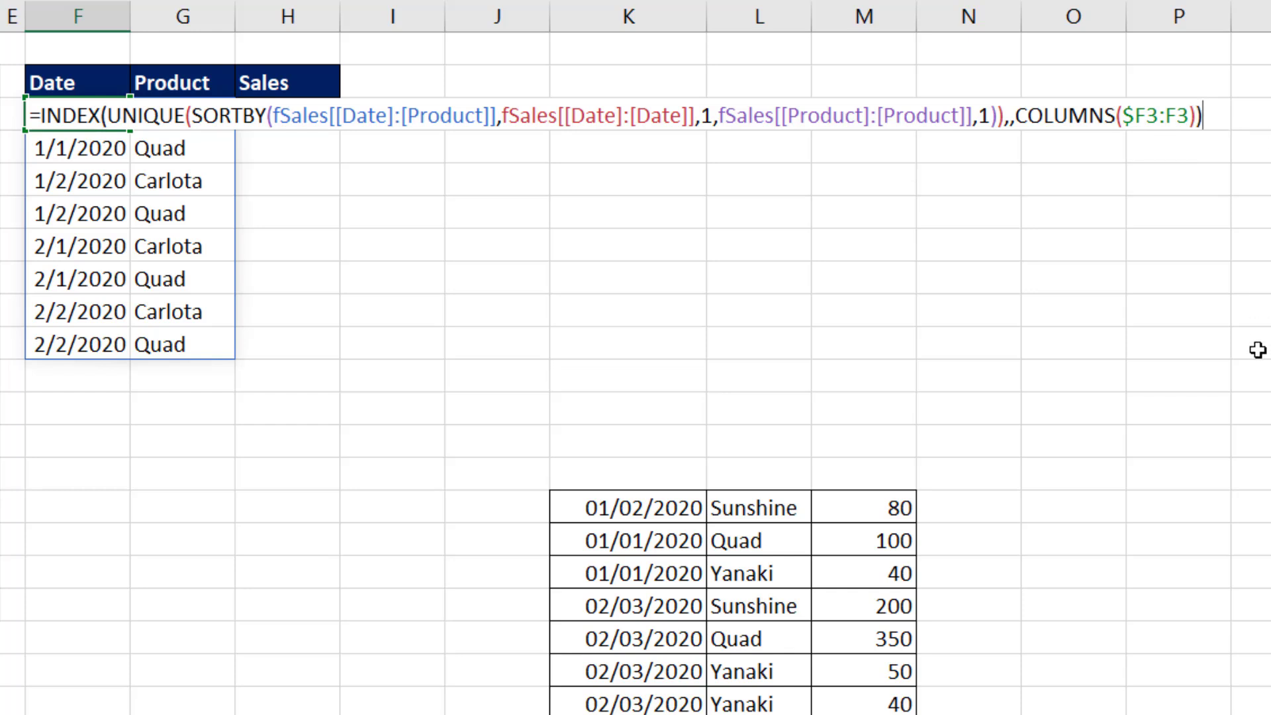
pyautogui.hotkey('ctrl', 'Return')
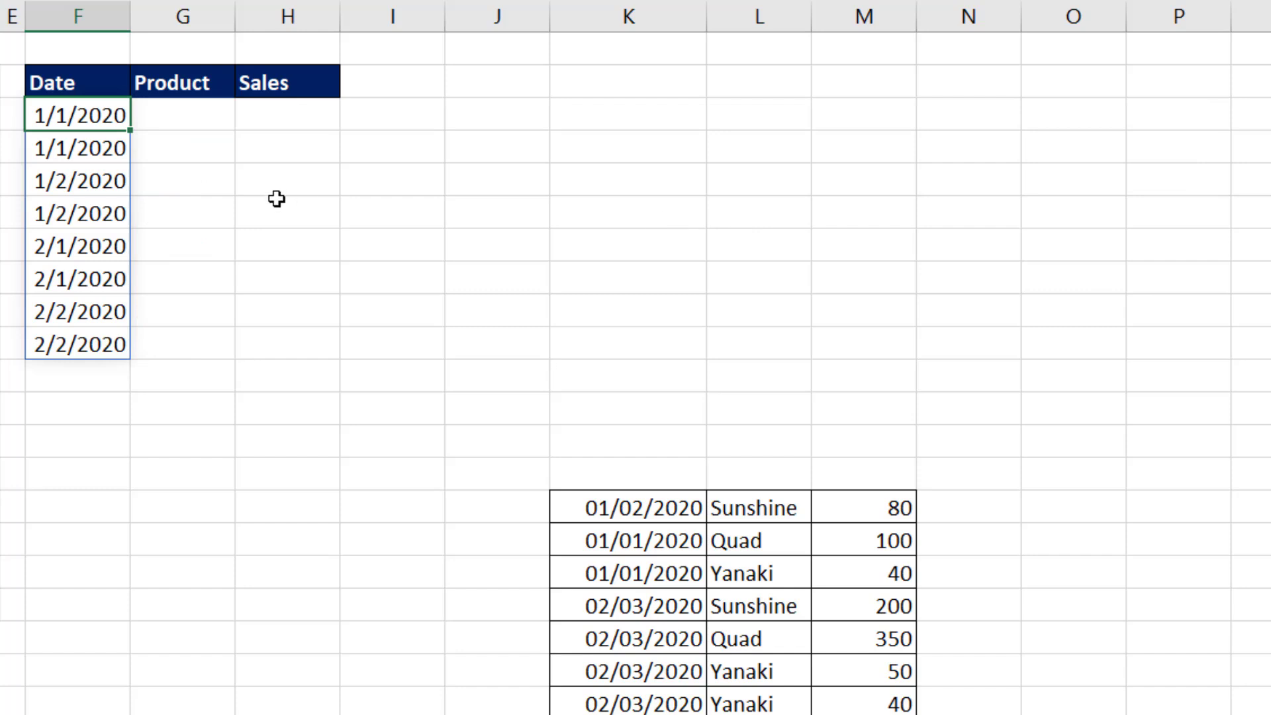
# - Paste the date formula into G3 for products, then try referencing the spilled F and G ranges from H3
pyautogui.click(156, 124)
pyautogui.hotkey('ctrl', 'v')
pyautogui.click(283, 113)
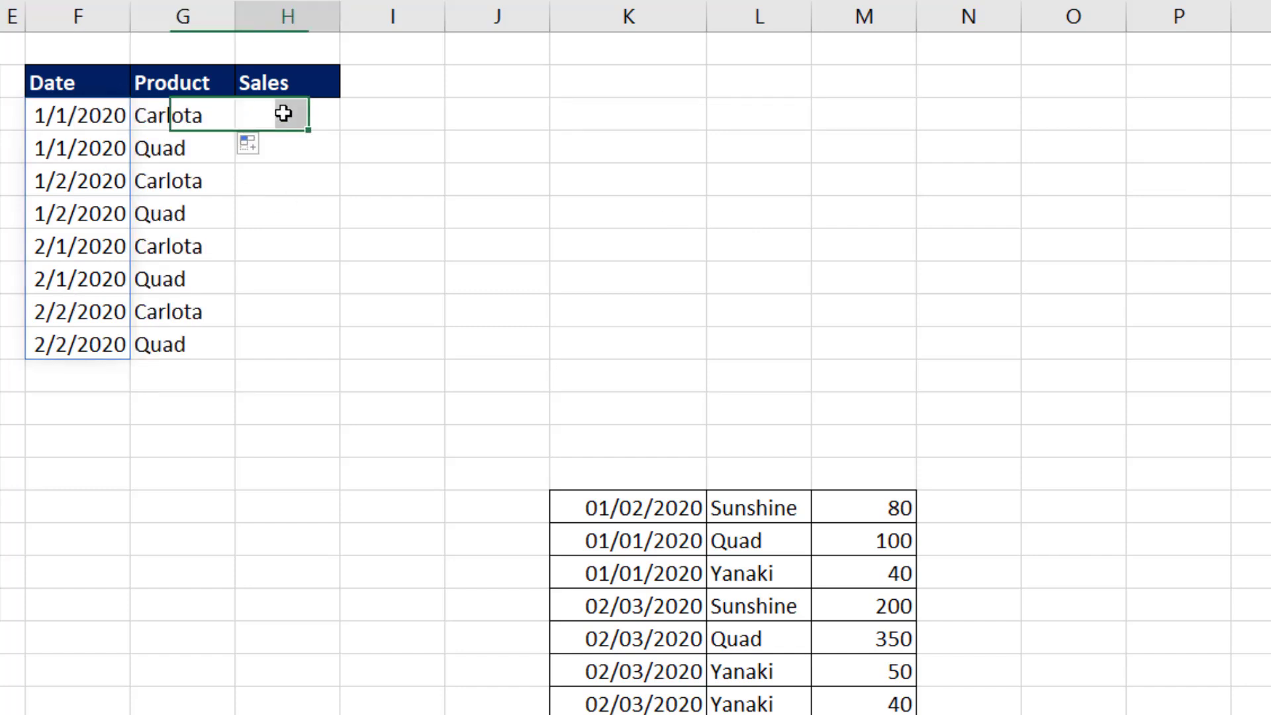
pyautogui.write('=')
pyautogui.moveTo(54, 111); pyautogui.dragTo(78, 343)
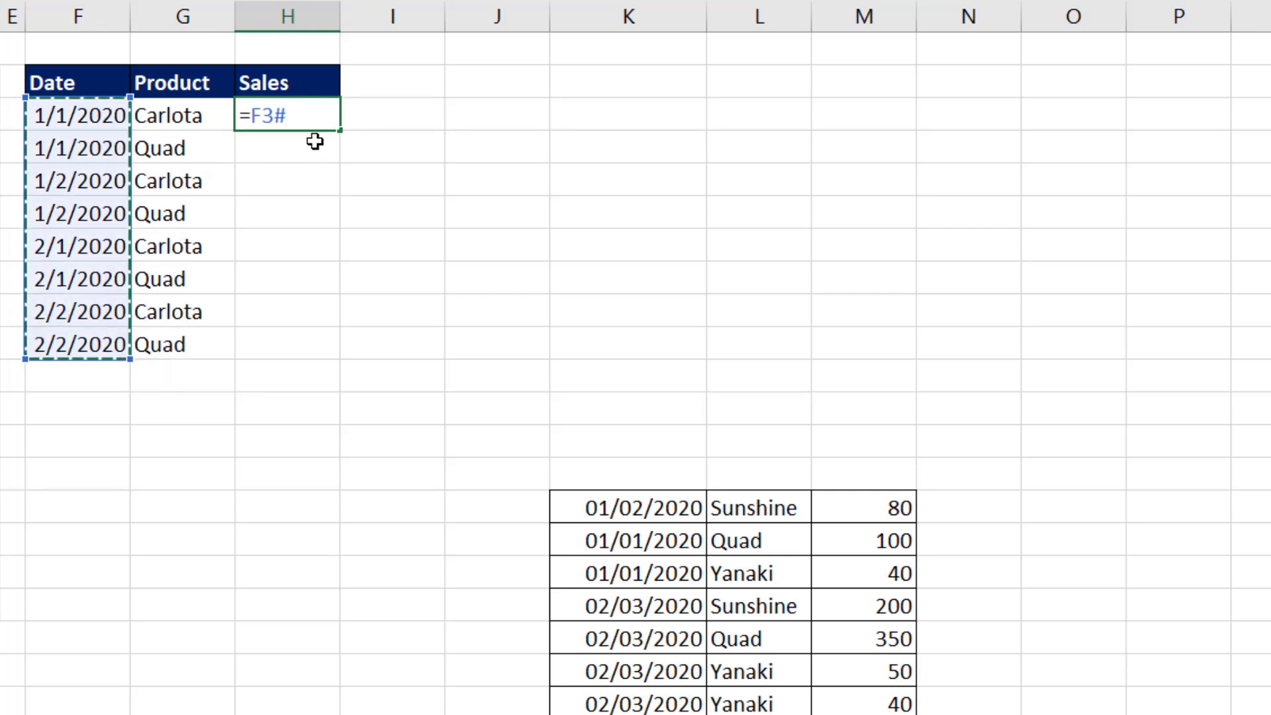
pyautogui.press('Escape')
pyautogui.write('=')
pyautogui.moveTo(173, 119); pyautogui.dragTo(200, 346)
pyautogui.press('Escape')
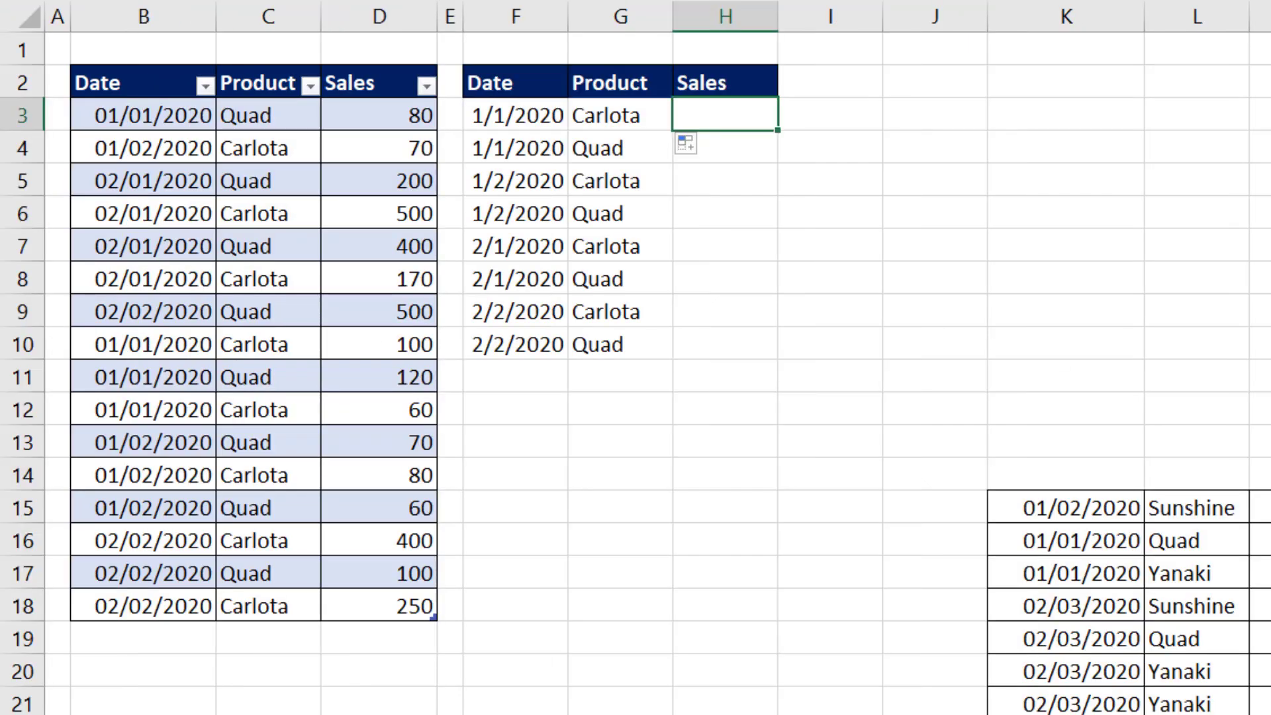
# - Enter =SUMIFS(fSales[Sales],fSales[Date],F3#,fSales[Product],G3#) in H3 to spill eight totals
pyautogui.write('=sumifs')
pyautogui.press('Tab')
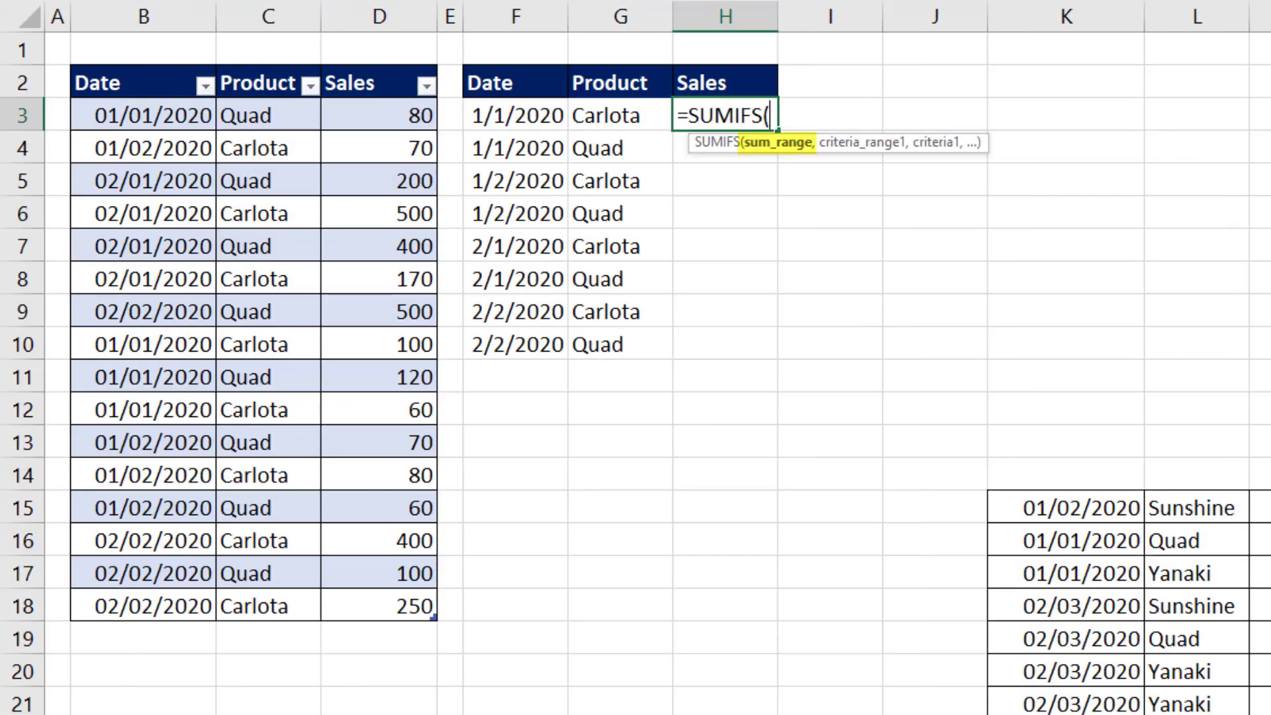
pyautogui.click(364, 65)
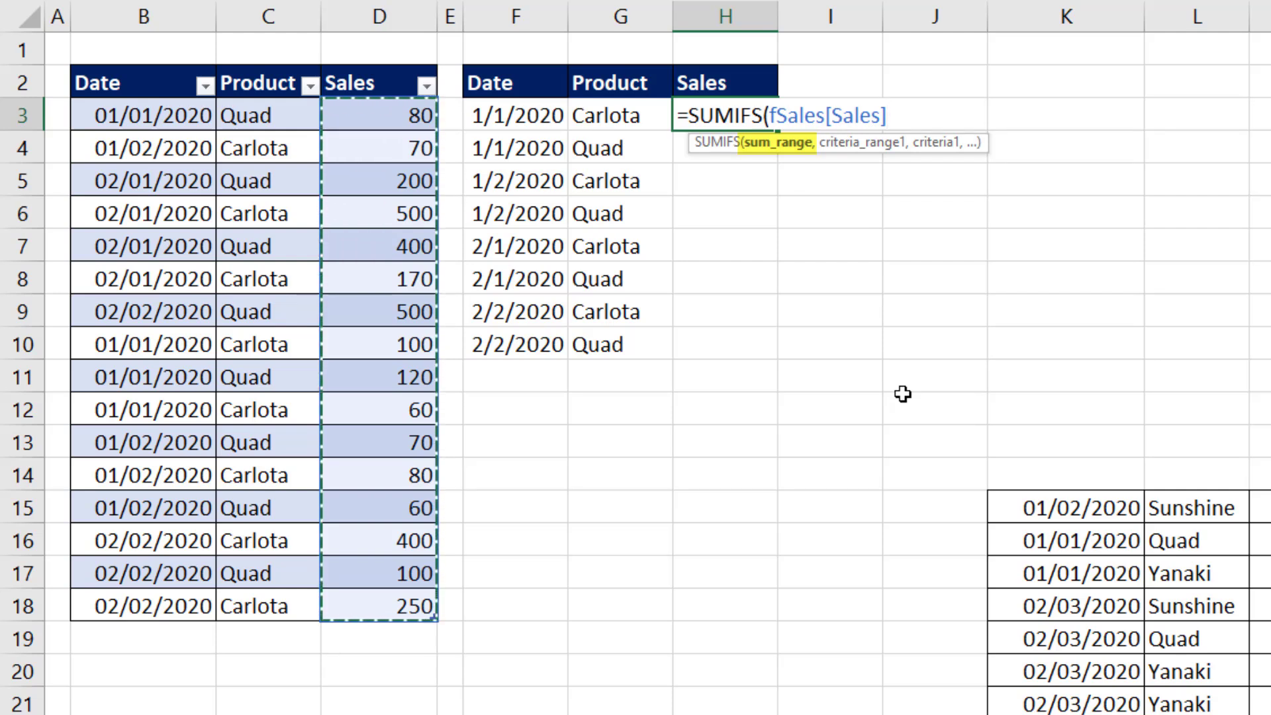
pyautogui.write(',')
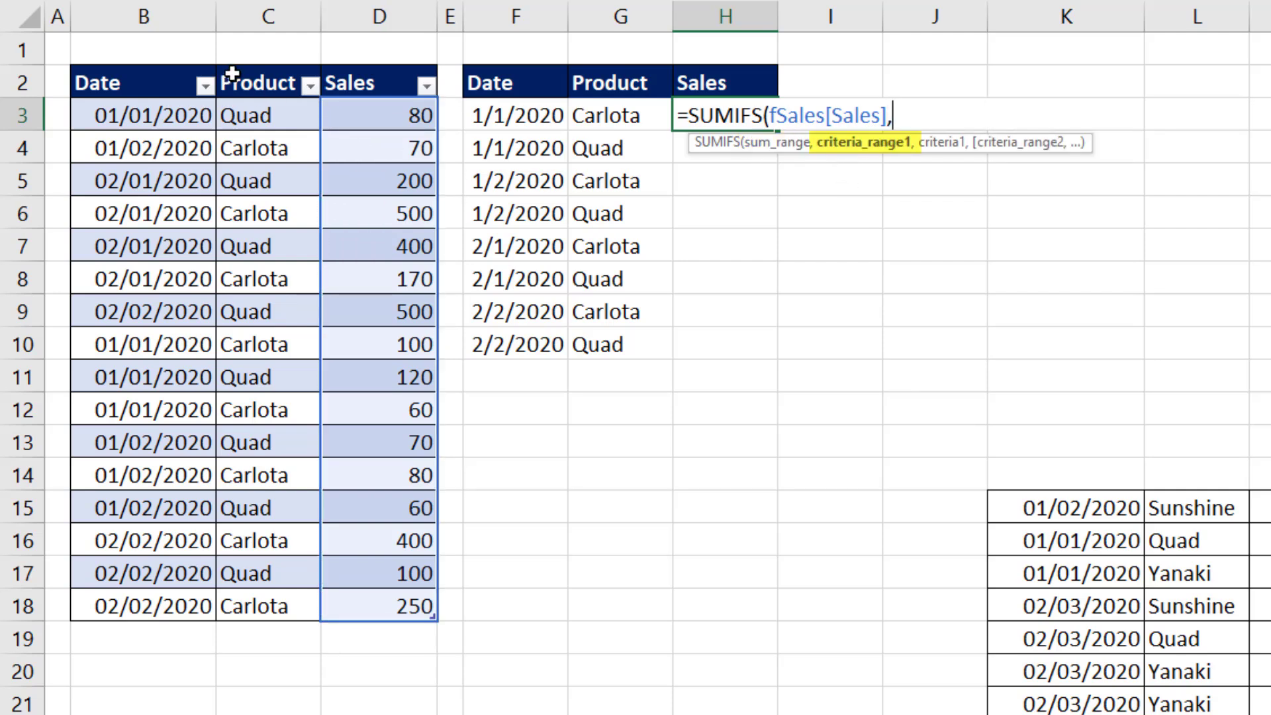
pyautogui.click(136, 65)
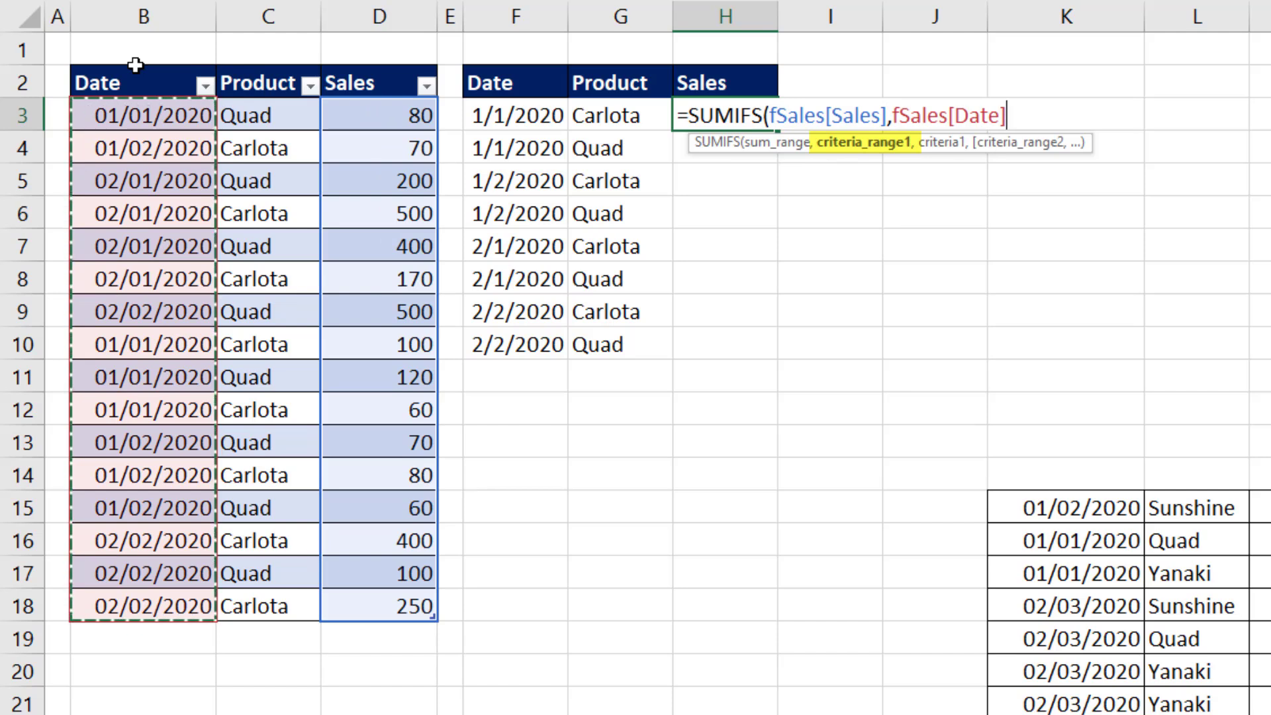
pyautogui.write(',')
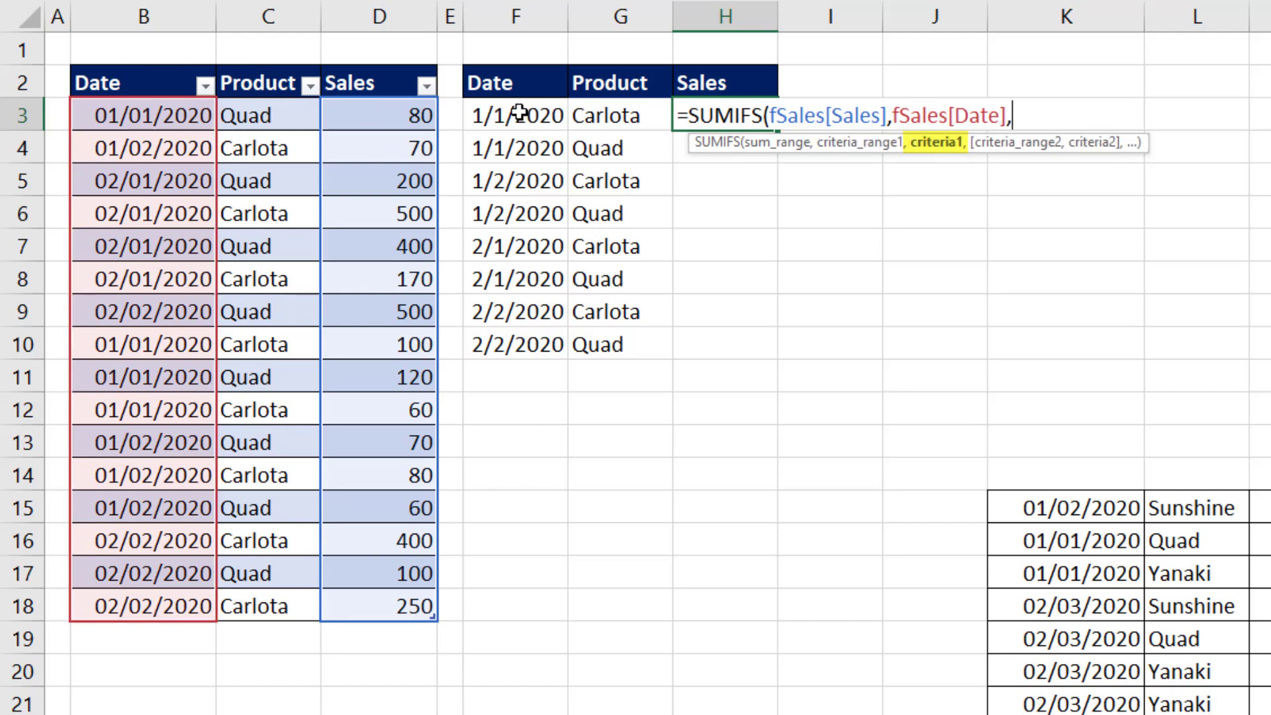
pyautogui.moveTo(519, 114); pyautogui.dragTo(512, 332)
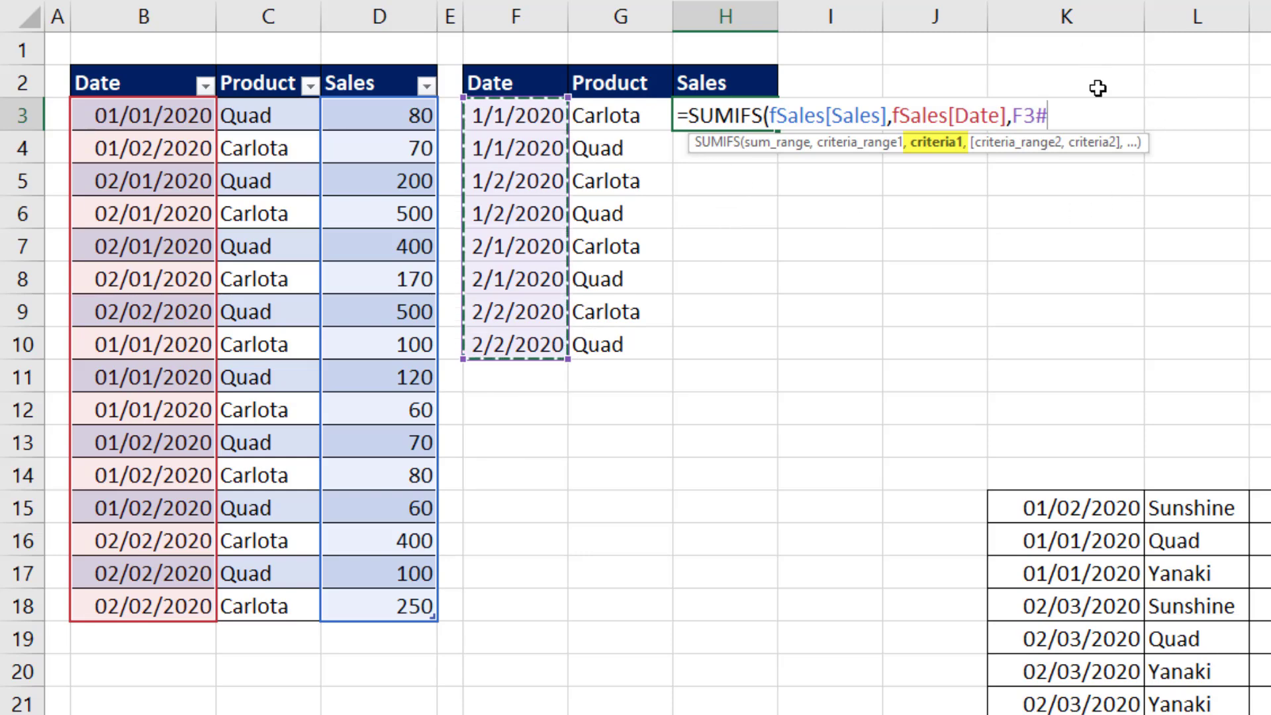
pyautogui.write(',')
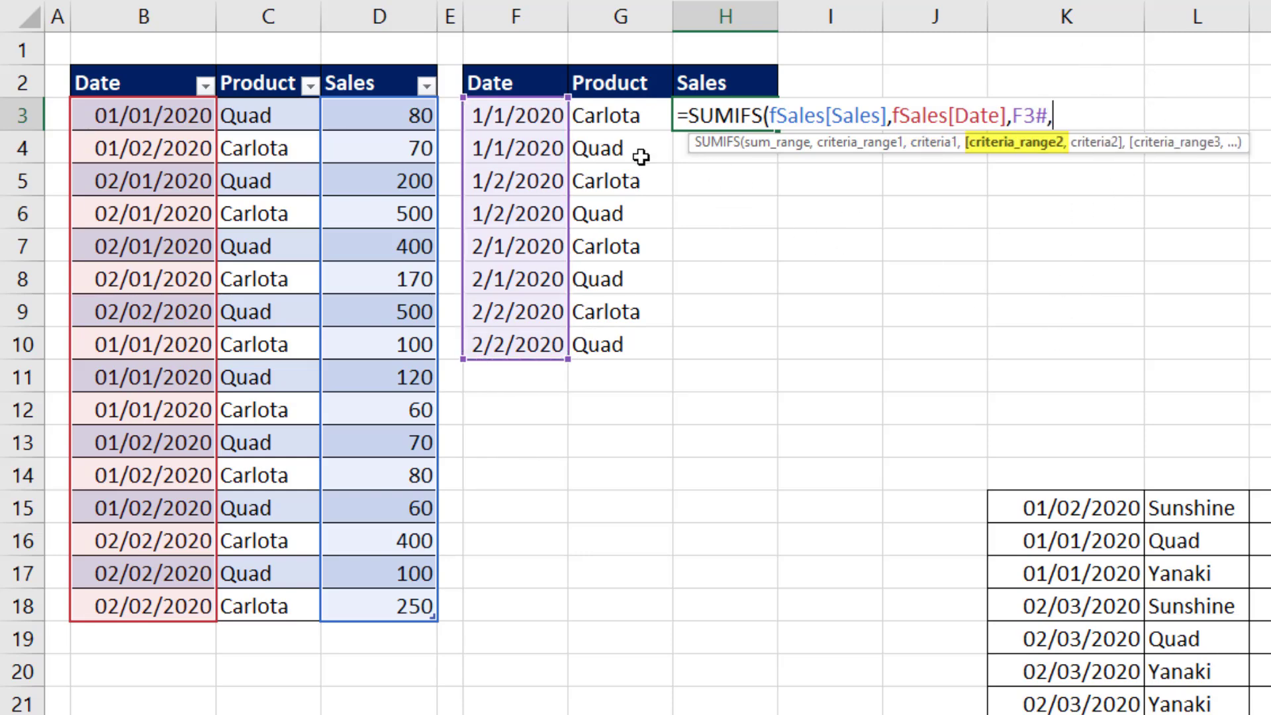
pyautogui.click(274, 61)
pyautogui.write(',')
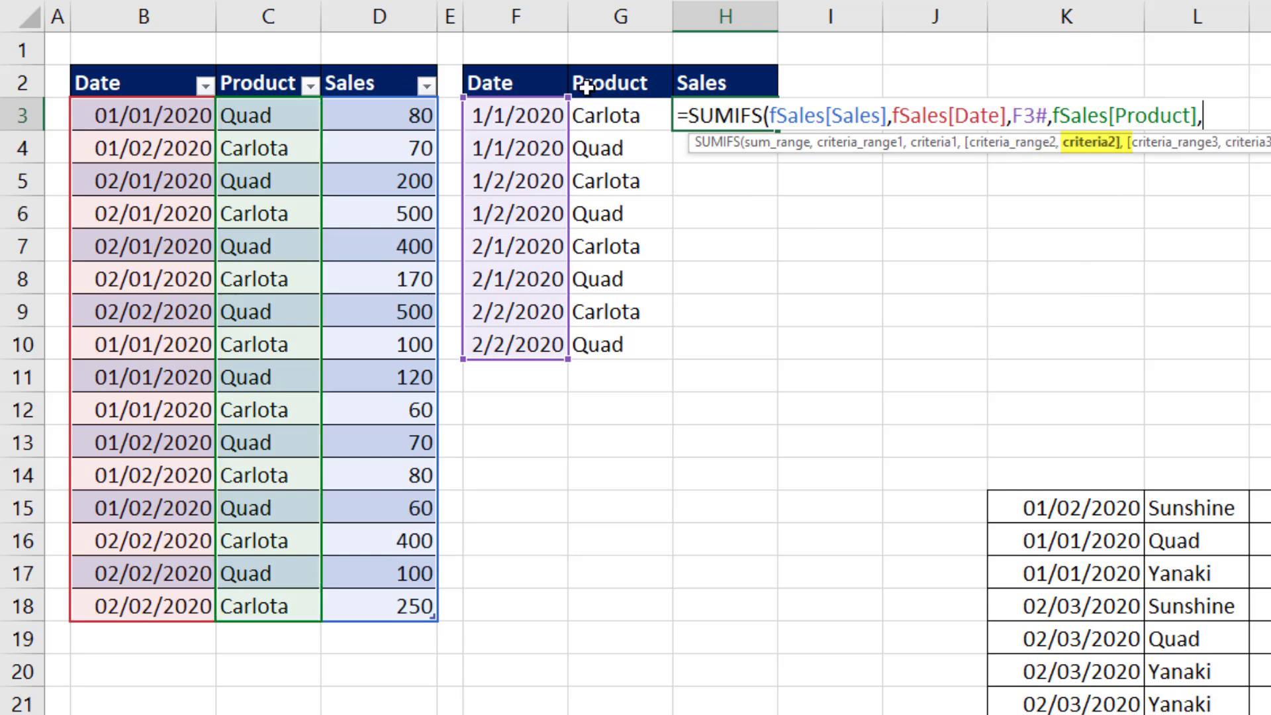
pyautogui.moveTo(610, 107); pyautogui.dragTo(610, 340)
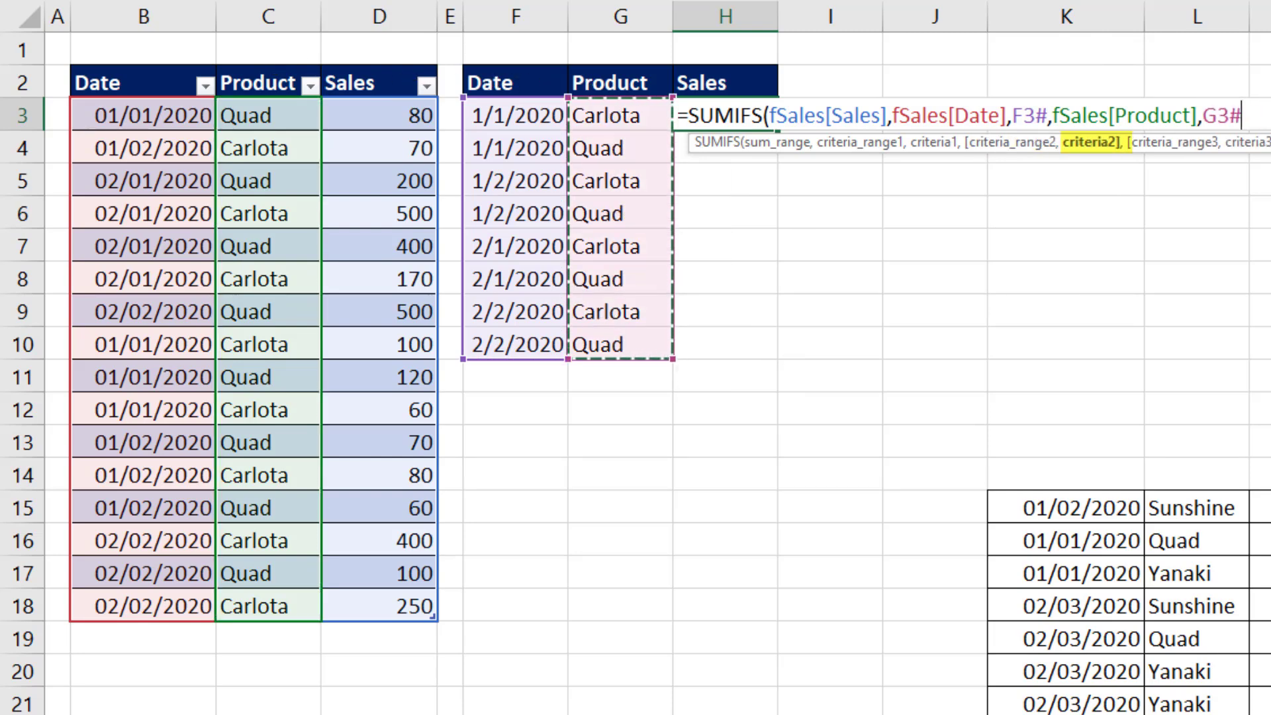
pyautogui.write(')')
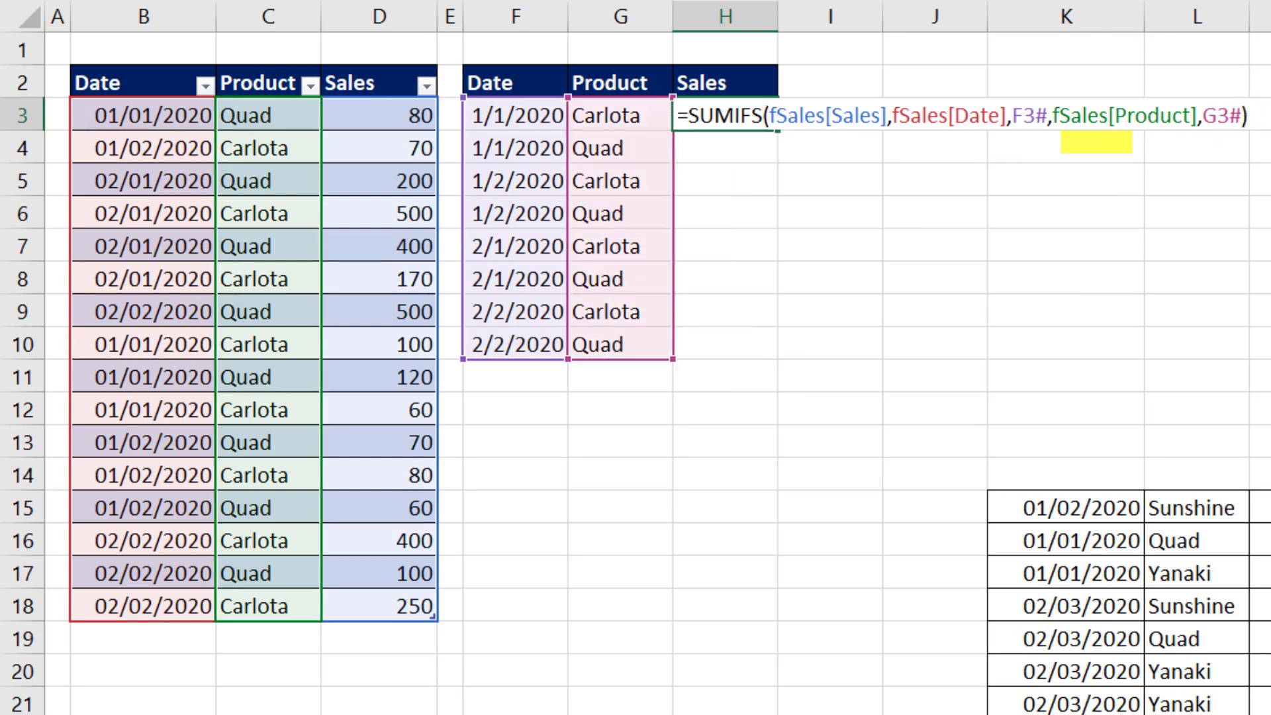
pyautogui.press('Return')
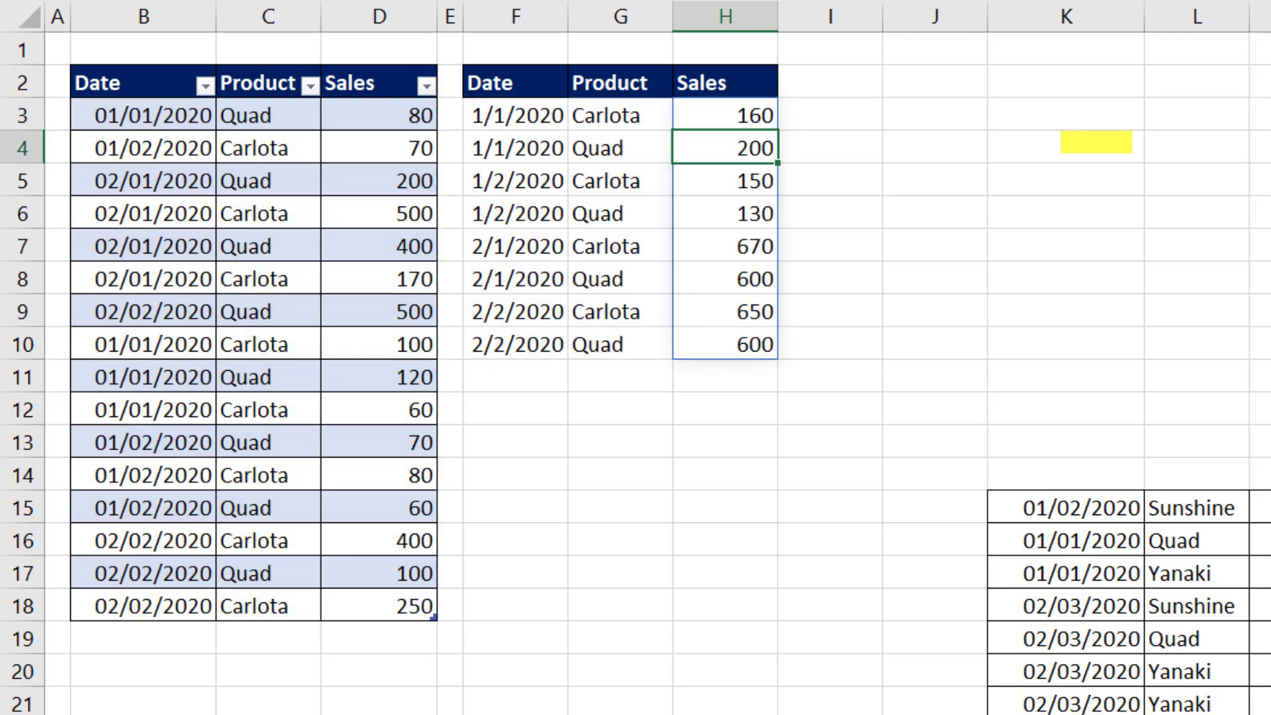
# - Select the report range F3:H18, including empty rows for future growth
pyautogui.click(549, 111)
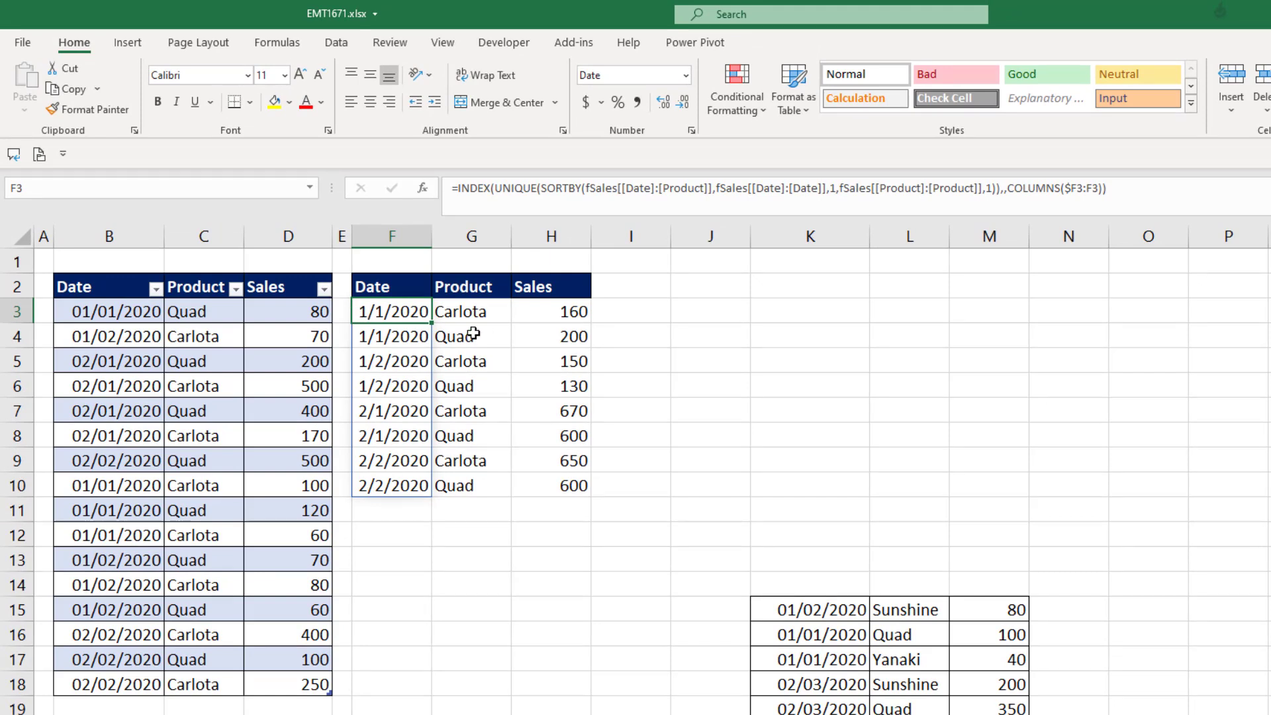
pyautogui.moveTo(392, 311)
pyautogui.mouseDown()
pyautogui.moveTo(564, 528)
pyautogui.moveTo(583, 688)
pyautogui.mouseUp()
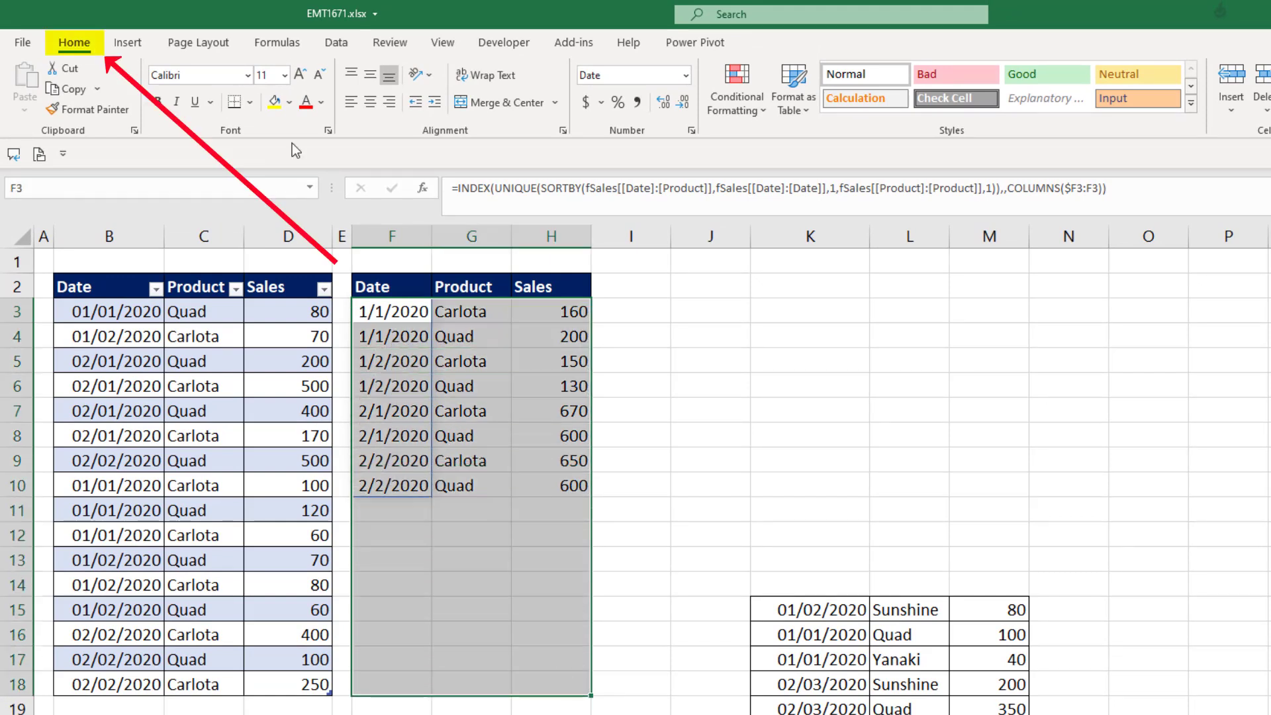
pyautogui.click(762, 118)
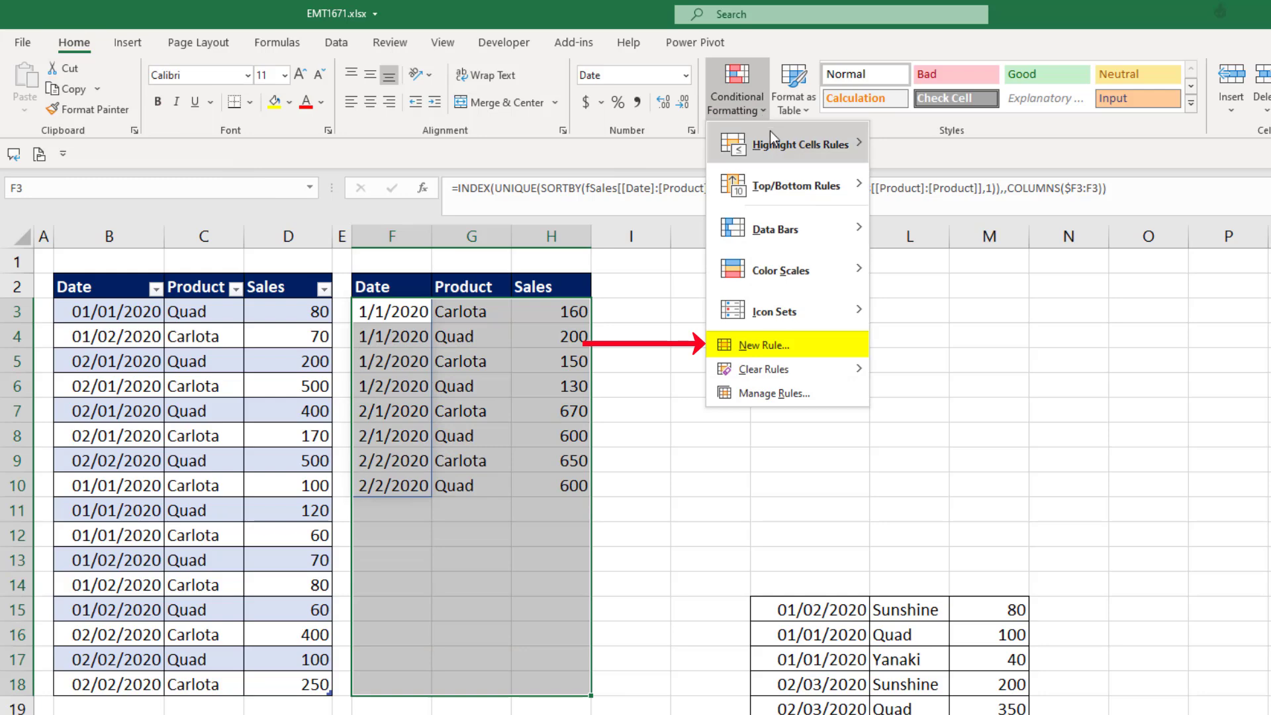
pyautogui.click(839, 350)
# - Create a new formula-based conditional formatting rule using =F3<>""
pyautogui.hotkey('alt', 'h')
pyautogui.press('l')
pyautogui.press('n')
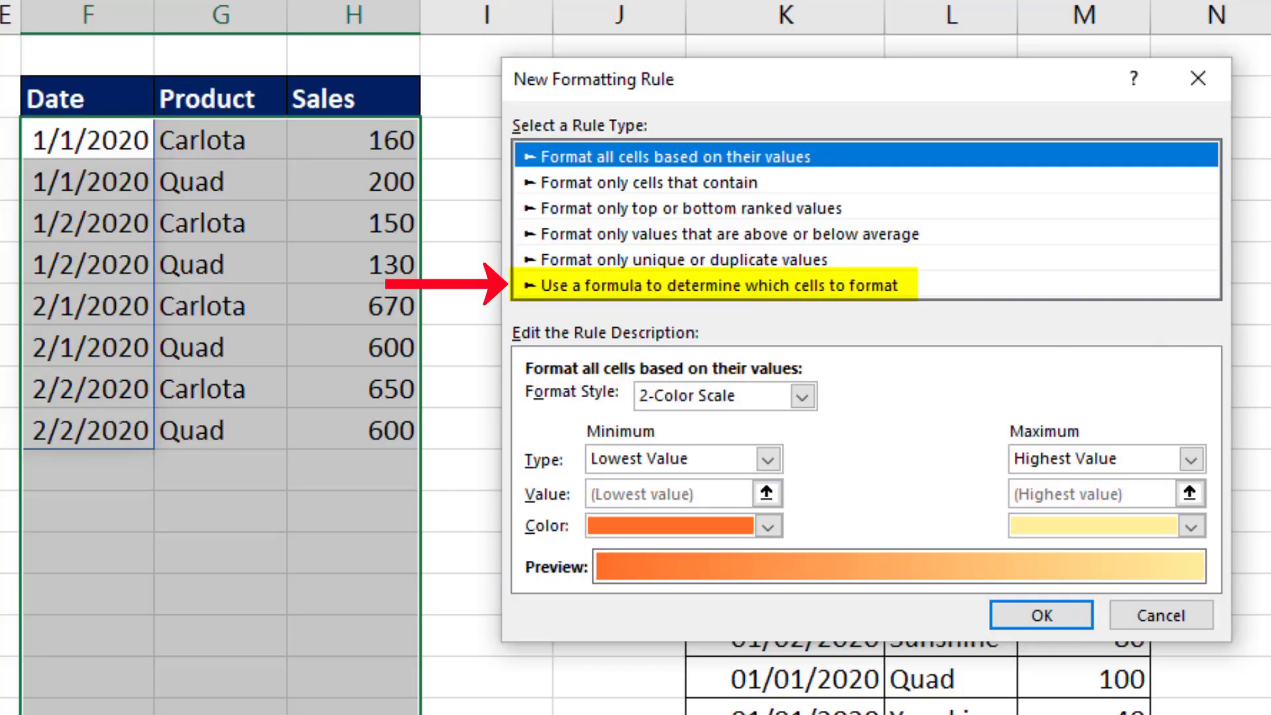
pyautogui.press('pagedown')
pyautogui.press('pagedown')
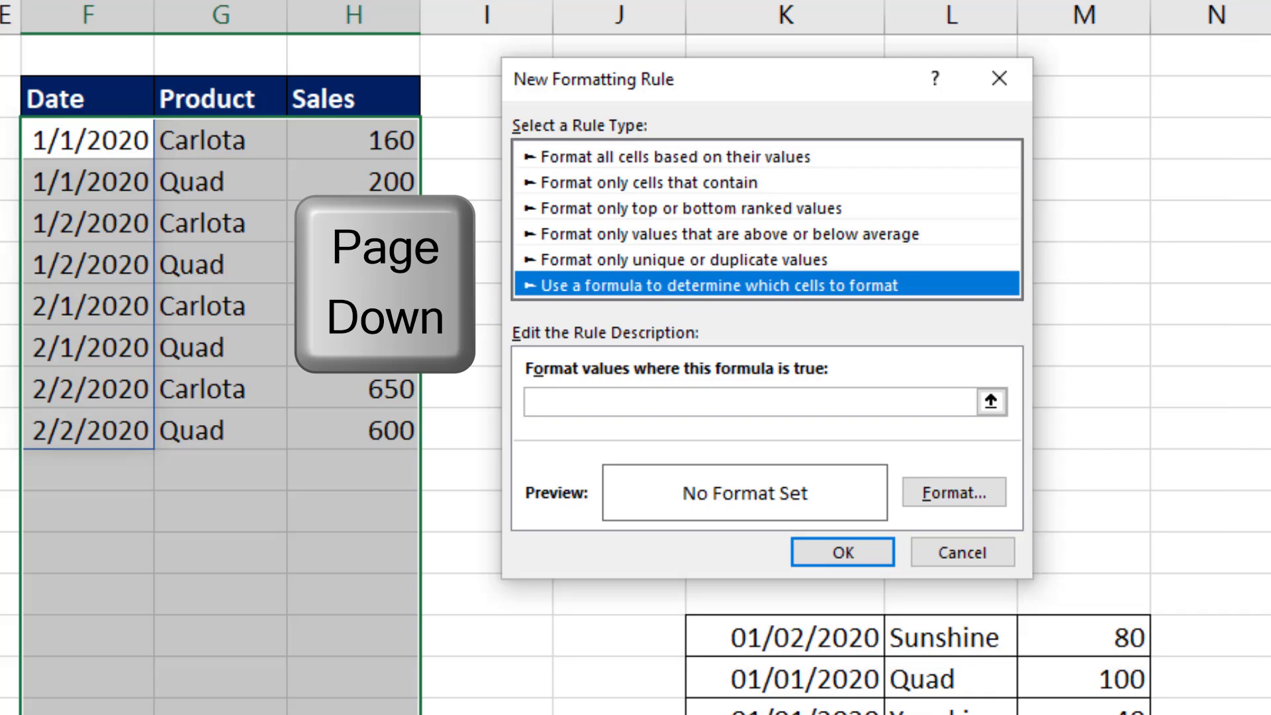
pyautogui.click(573, 401)
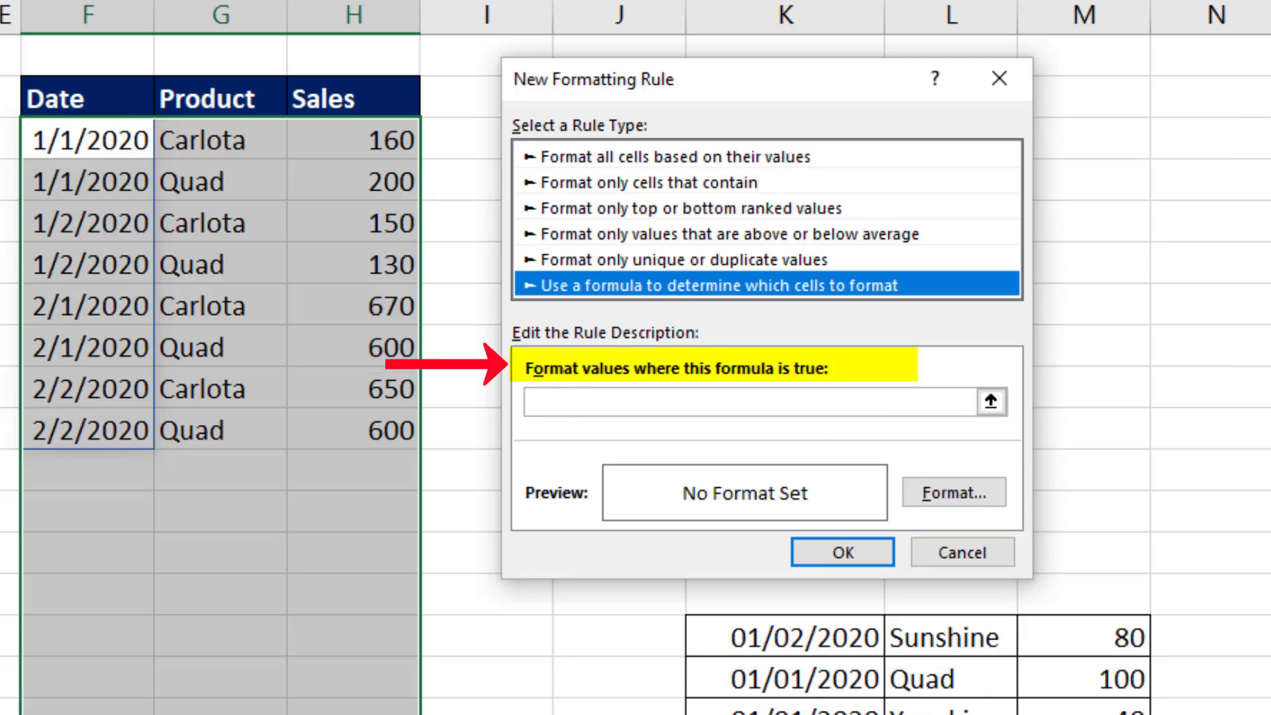
pyautogui.press('Tab')
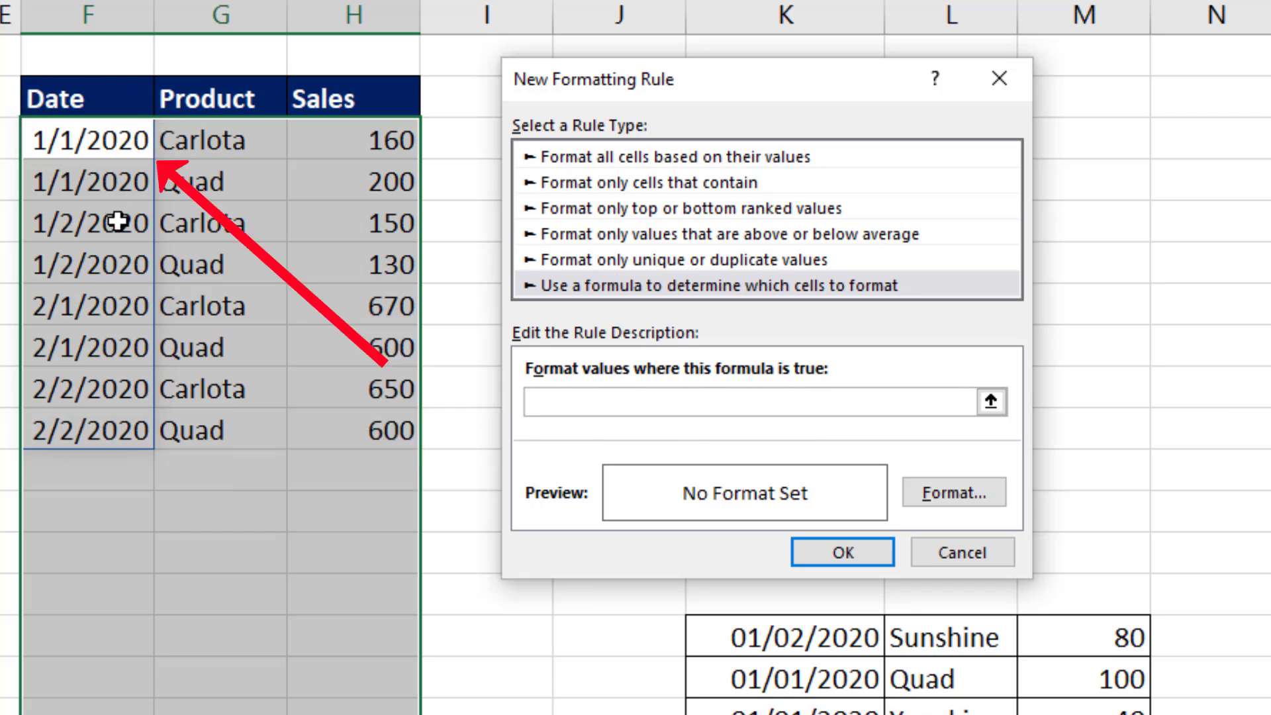
pyautogui.click(81, 143)
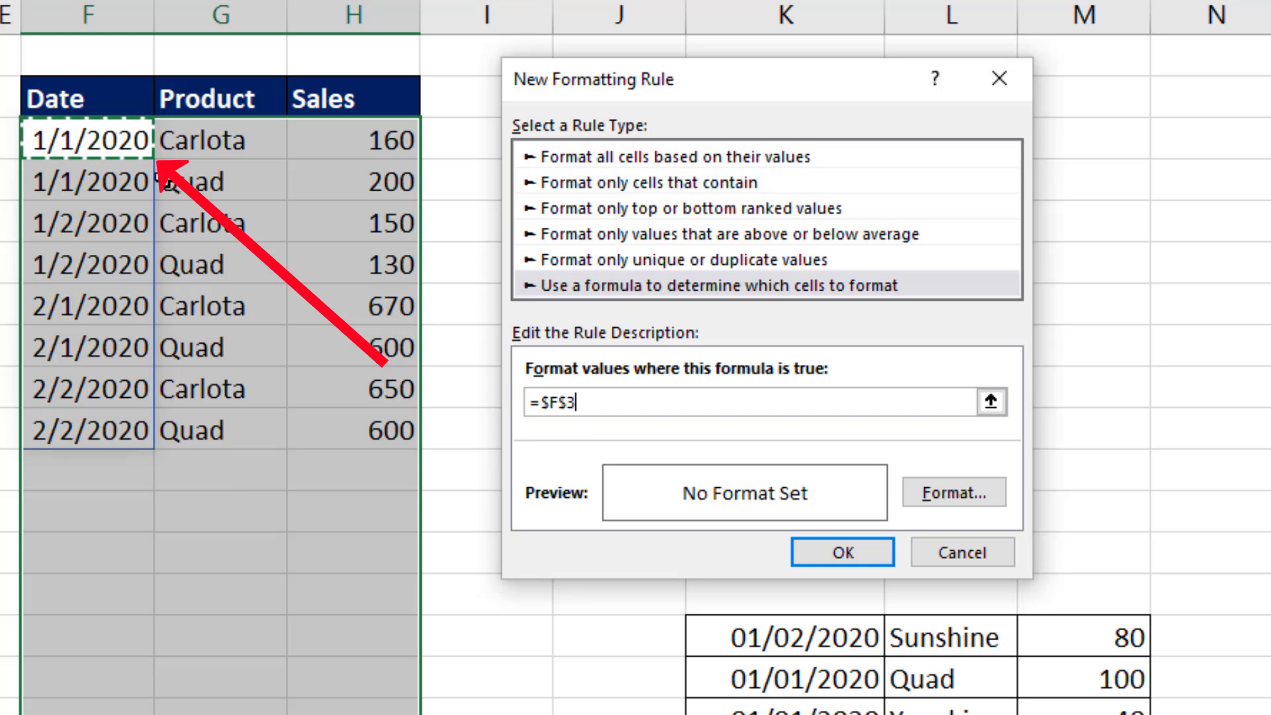
pyautogui.press('F4')
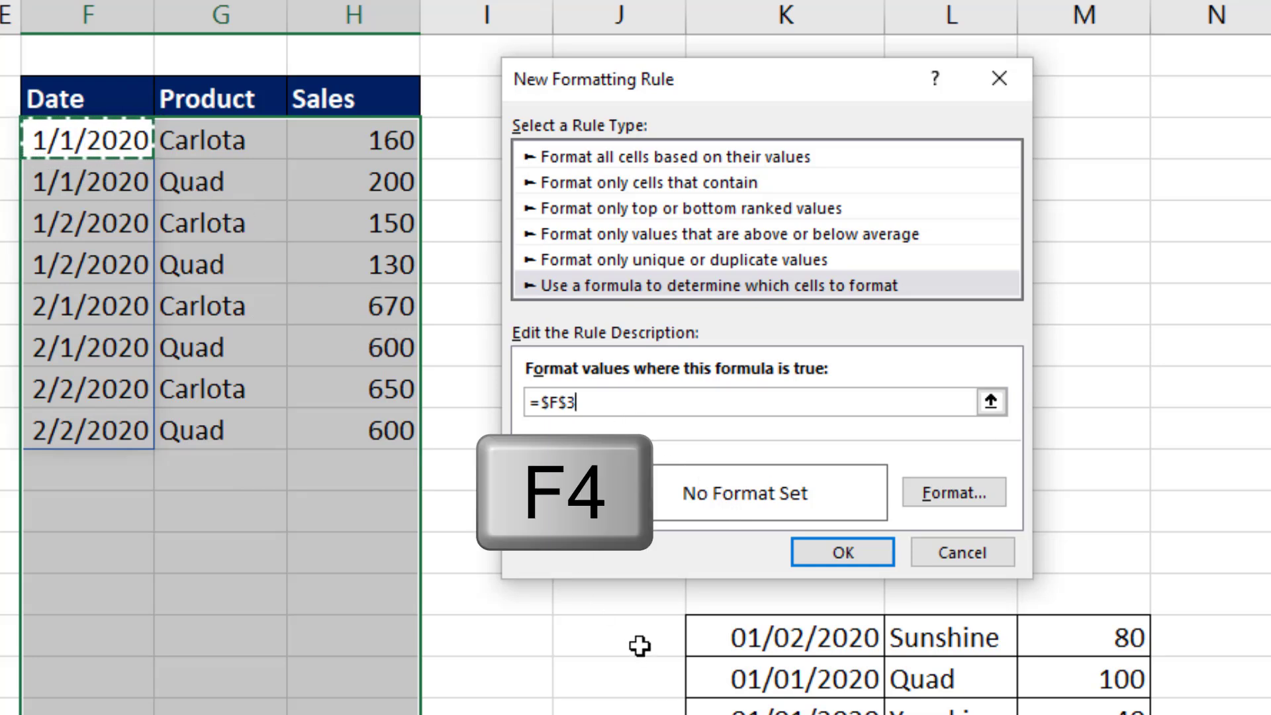
pyautogui.press('F4')
pyautogui.press('F4')
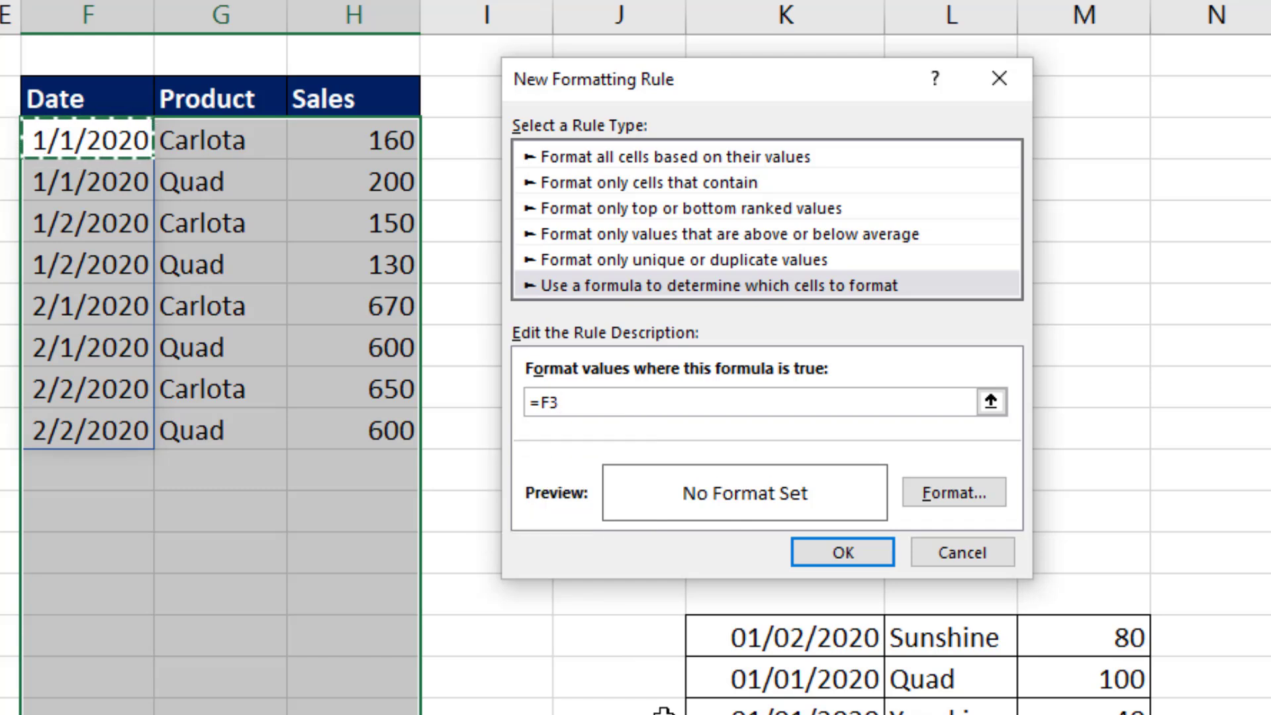
pyautogui.write('<>')
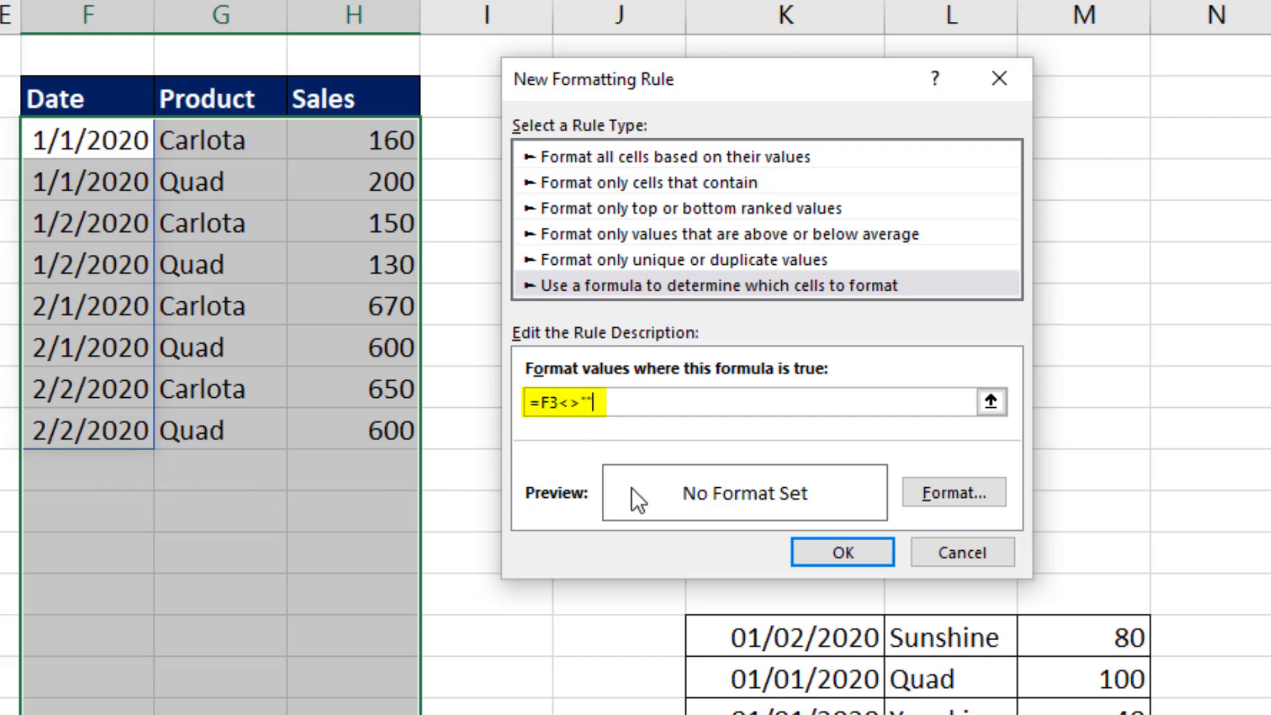
# - Give the rule an outline border and light green fill, then apply it
pyautogui.click(980, 496)
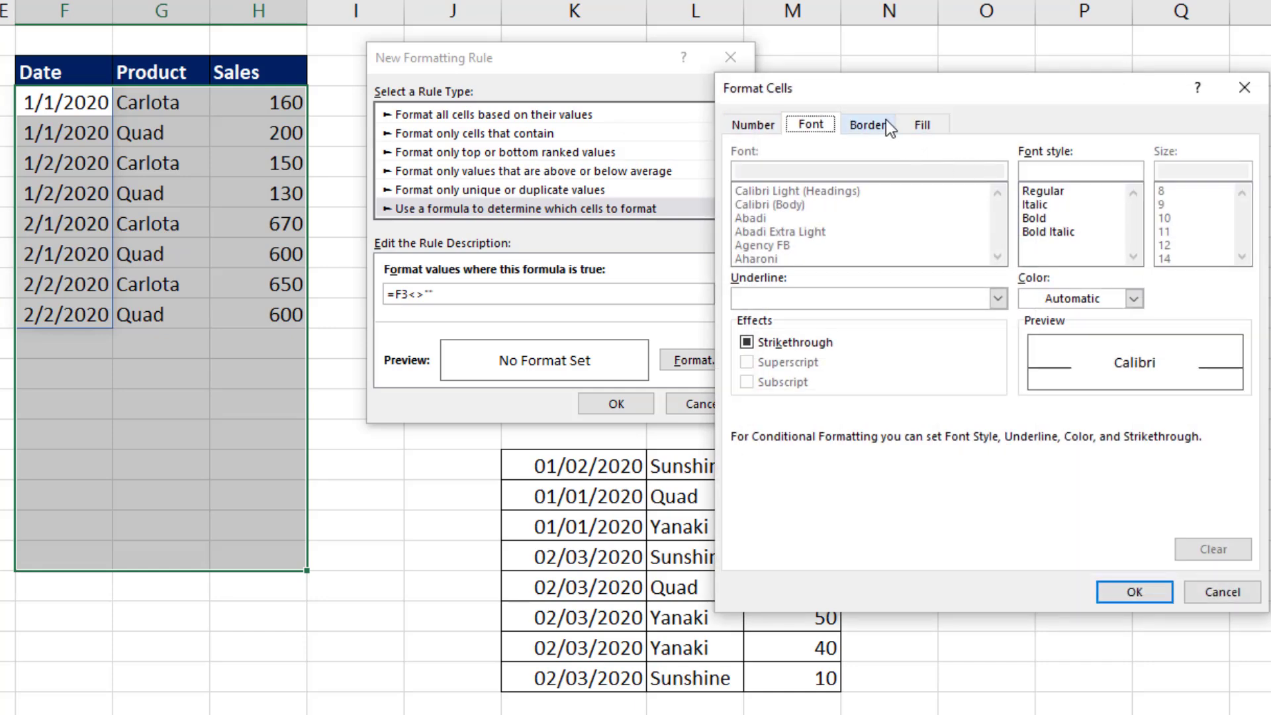
pyautogui.click(867, 125)
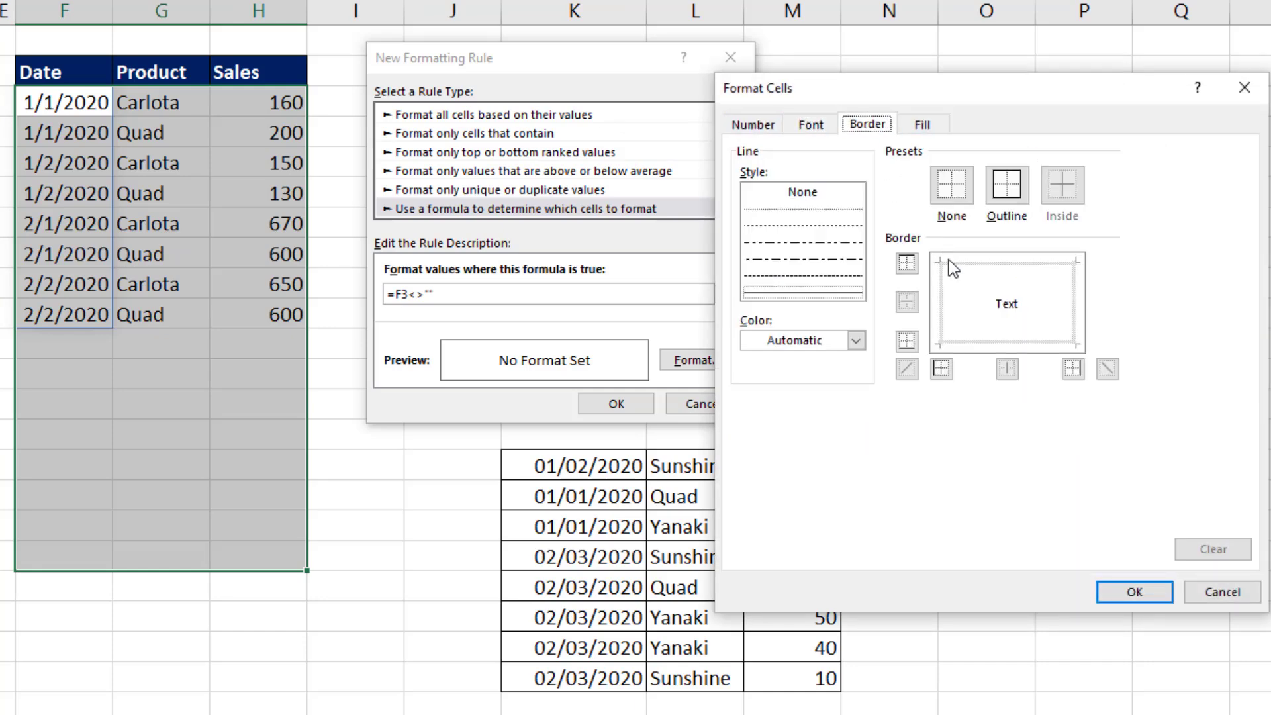
pyautogui.click(1003, 196)
pyautogui.click(916, 125)
pyautogui.click(863, 371)
pyautogui.click(1128, 205)
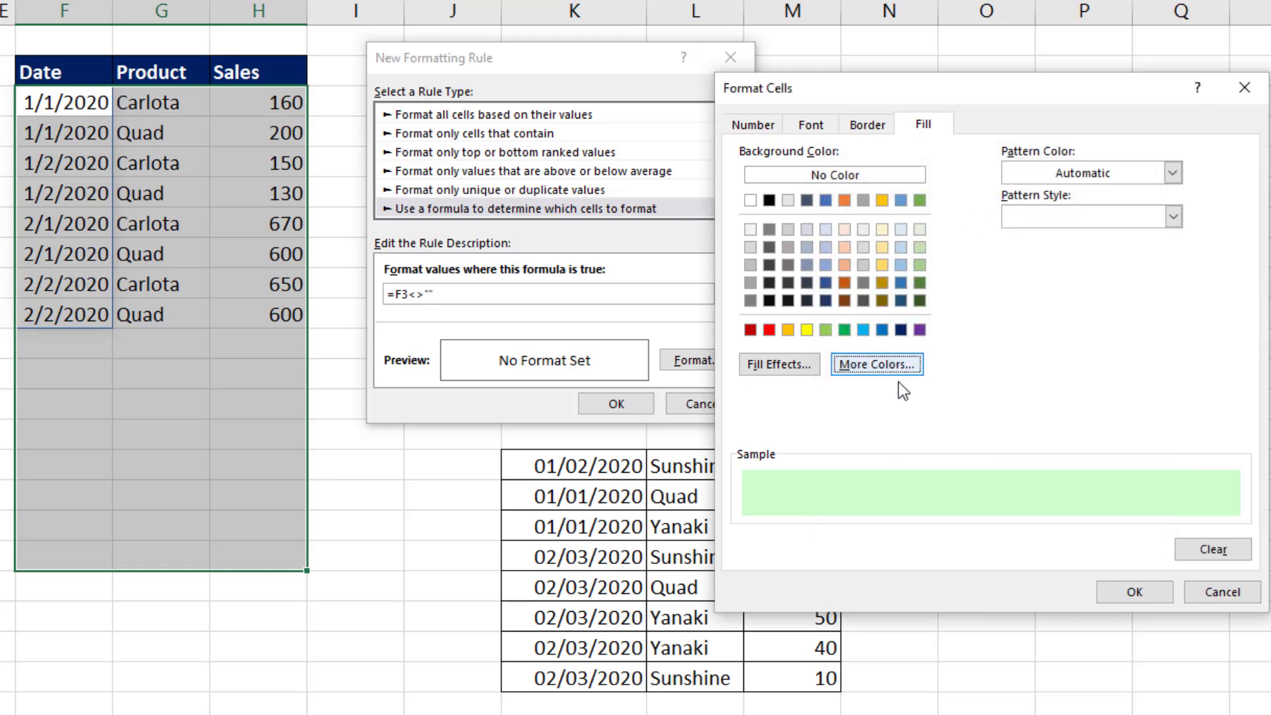
pyautogui.click(1134, 591)
pyautogui.click(616, 403)
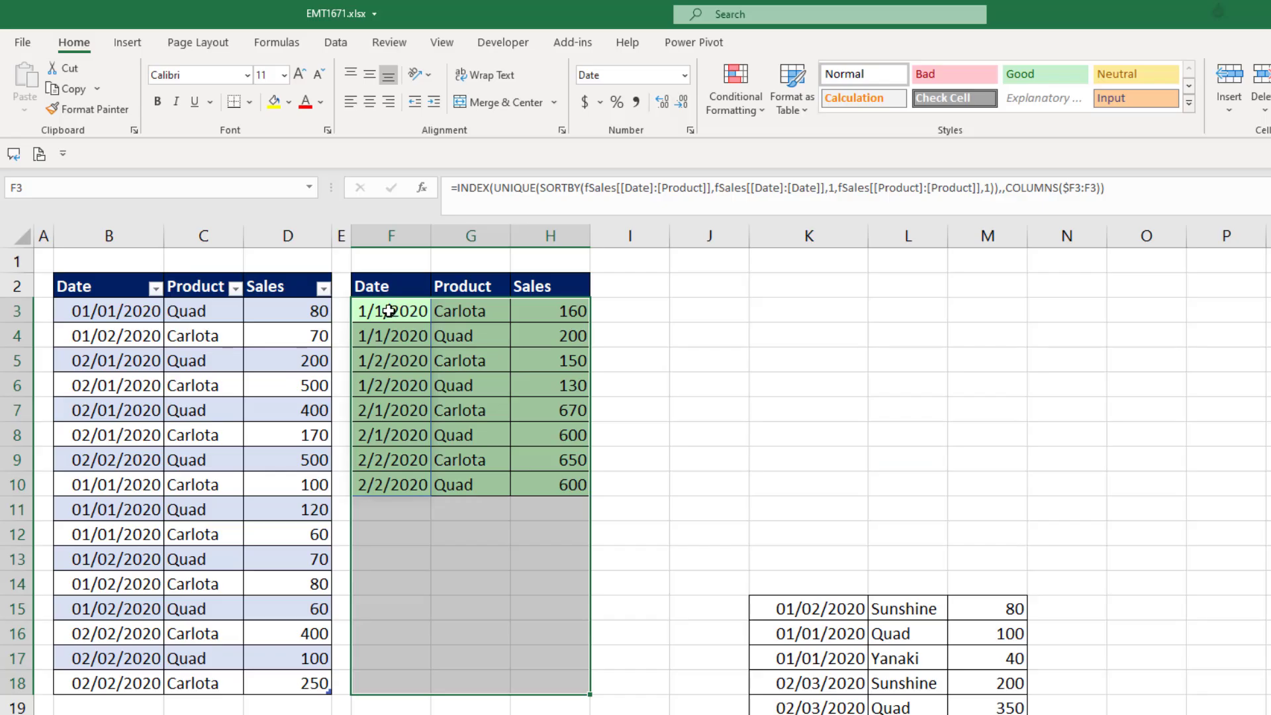
# - Format the Sales totals in H3:H18 as Currency with no decimal places
pyautogui.moveTo(62, 106); pyautogui.dragTo(60, 305)
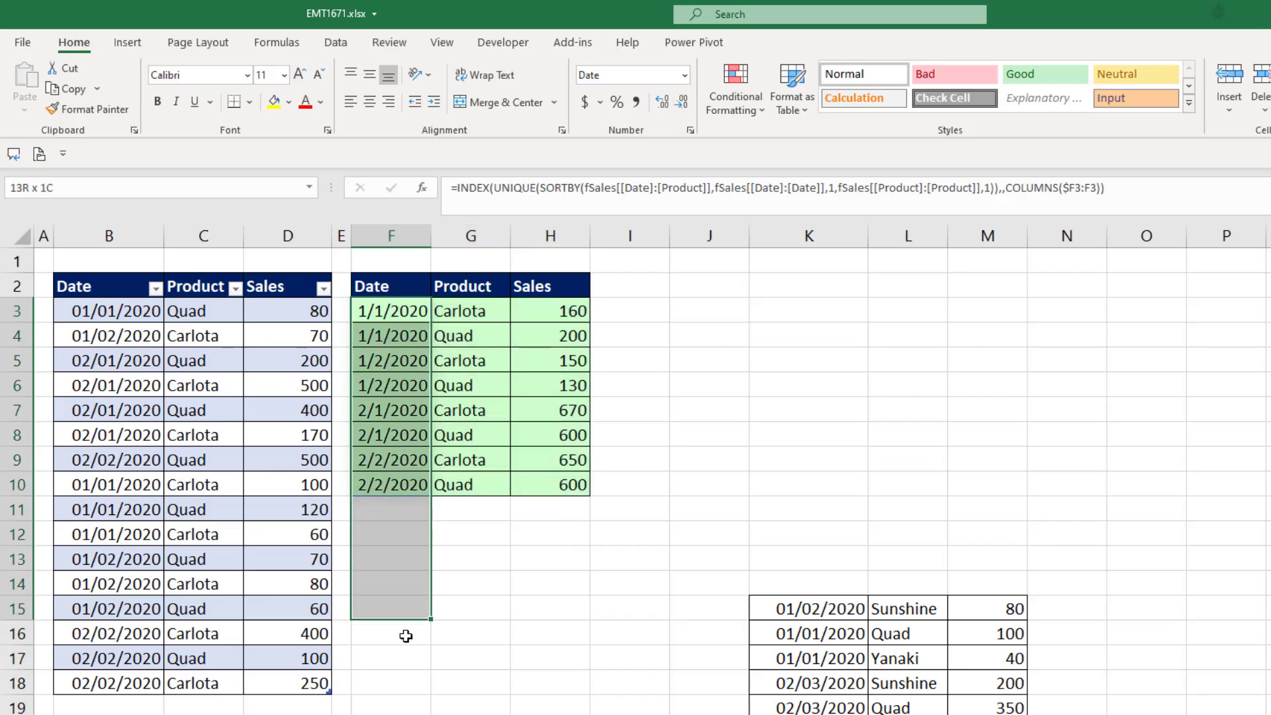
pyautogui.moveTo(406, 642); pyautogui.dragTo(413, 690)
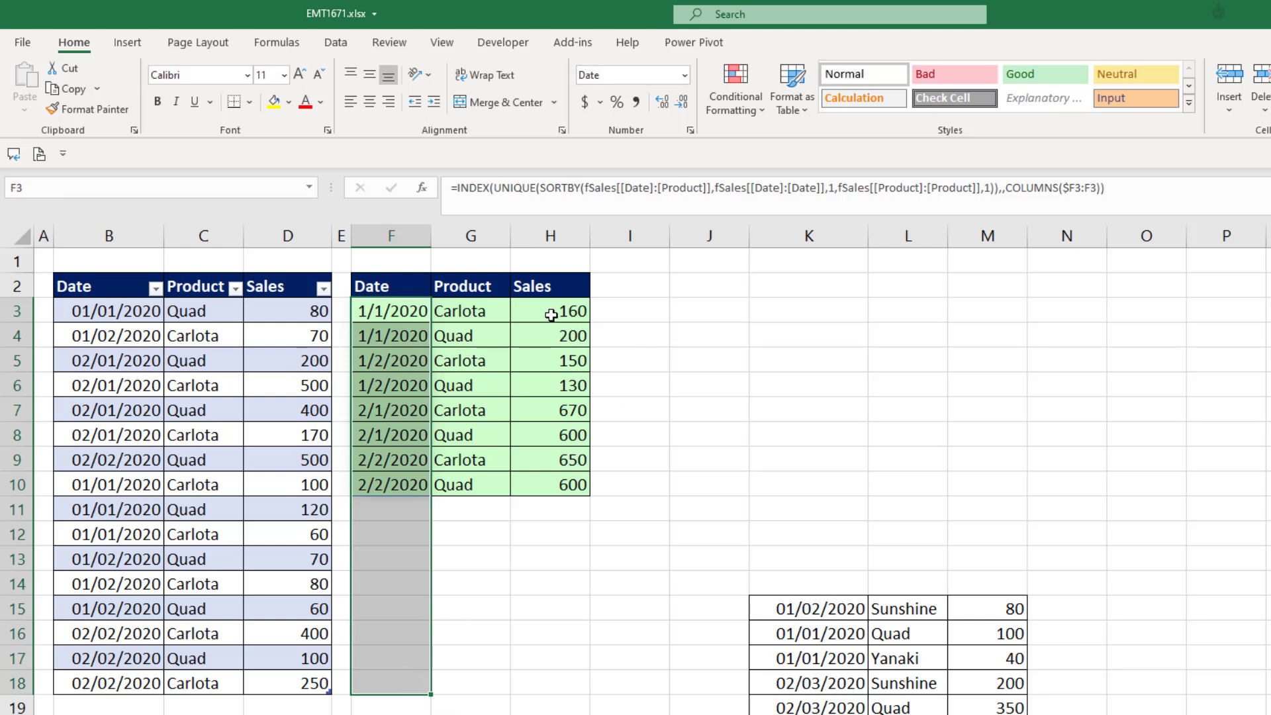
pyautogui.moveTo(547, 312); pyautogui.dragTo(562, 688)
pyautogui.click(682, 76)
pyautogui.press('Down')
pyautogui.press('Down')
pyautogui.press('Return')
pyautogui.click(680, 103)
pyautogui.click(680, 103)
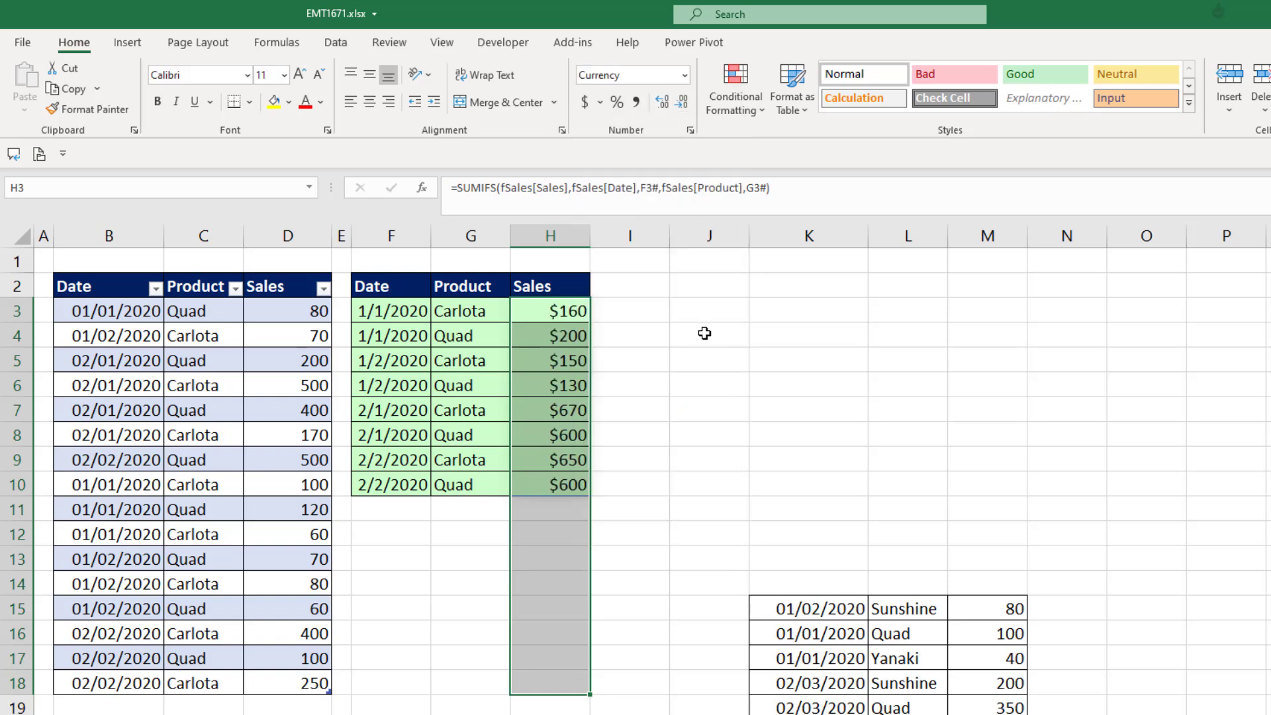
pyautogui.click(703, 333)
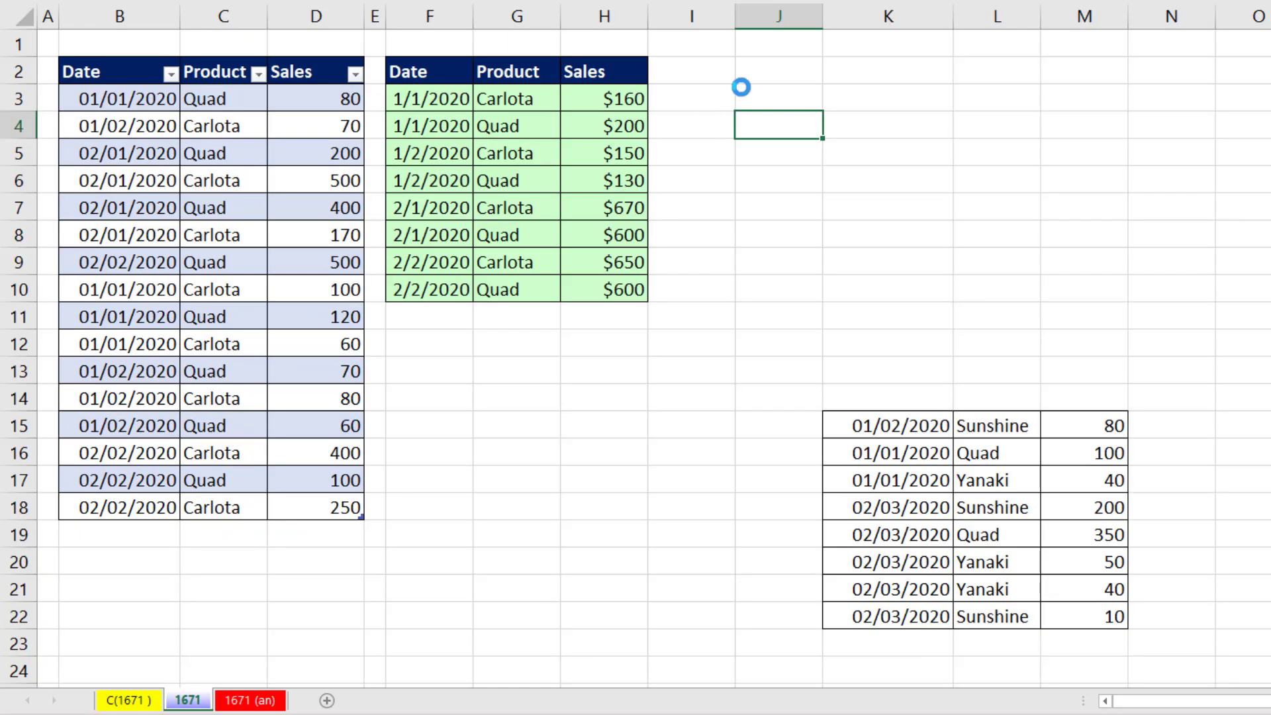
# - Copy the eight new sales records from K15:M22 into B19 below the fSales table, then check the expanded summary rows
pyautogui.moveTo(914, 429); pyautogui.dragTo(1055, 611)
pyautogui.hotkey('ctrl', 'c')
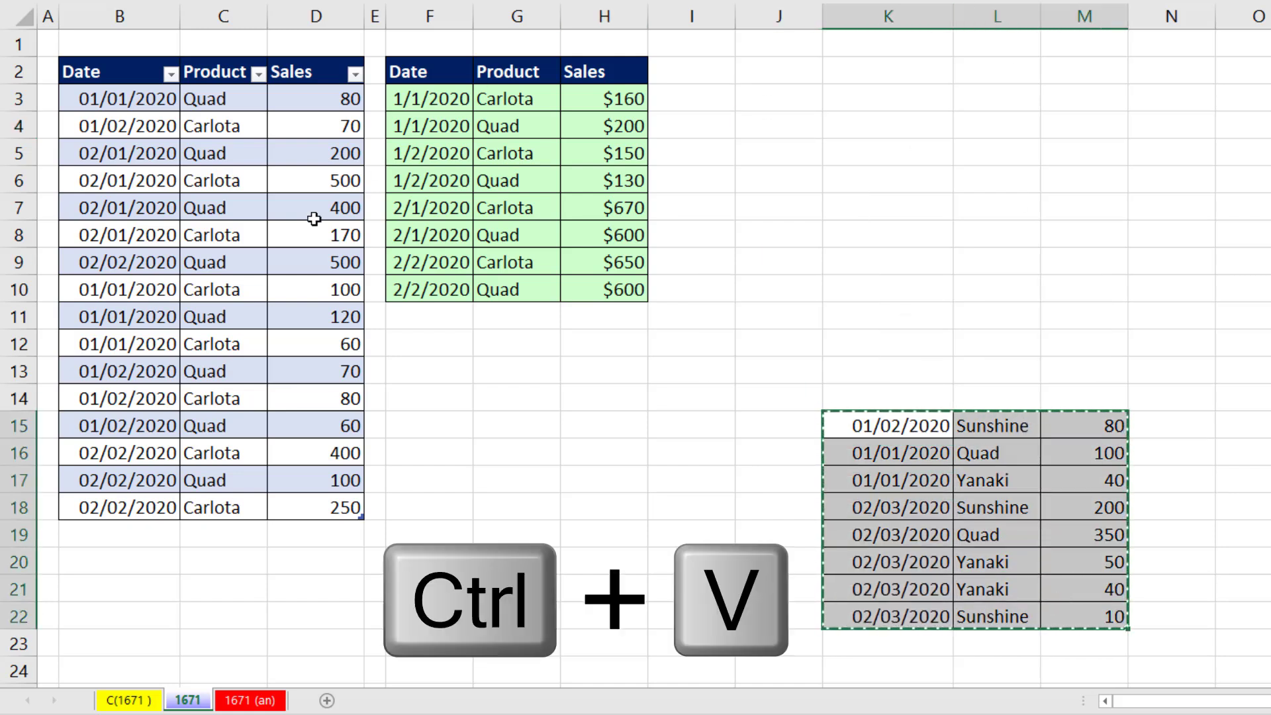
pyautogui.click(141, 545)
pyautogui.hotkey('ctrl', 'v')
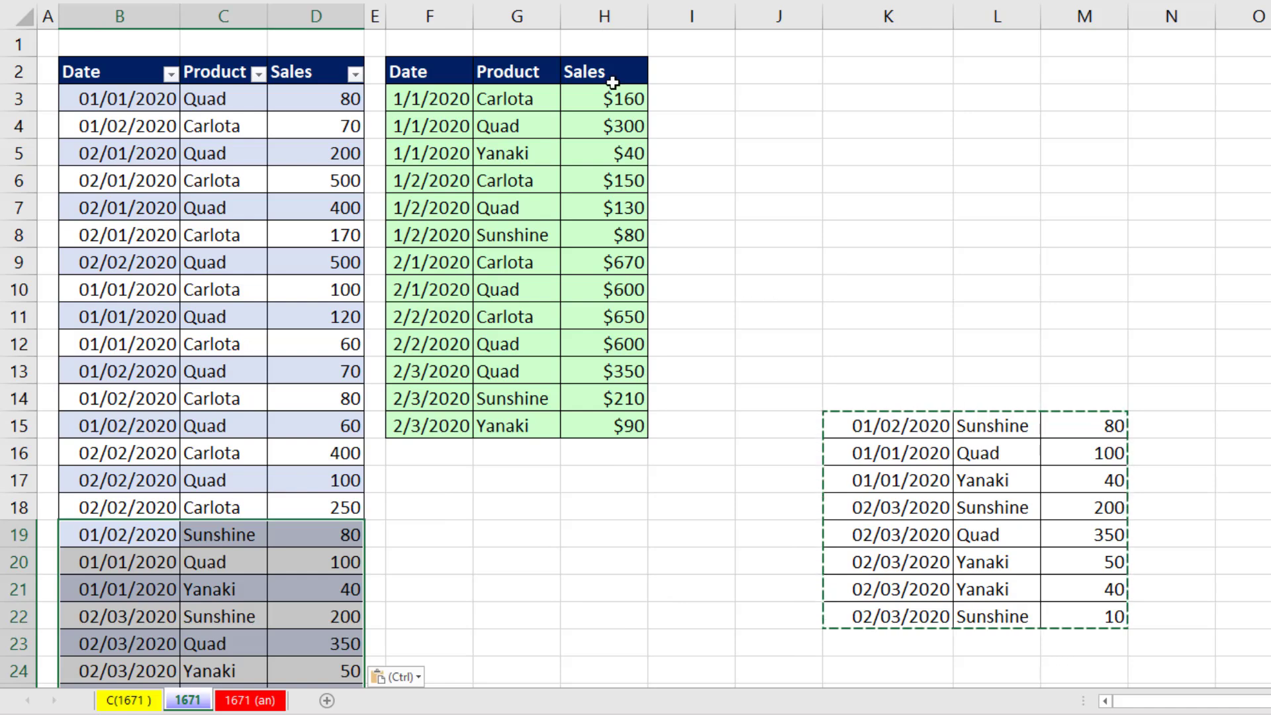
pyautogui.moveTo(409, 91); pyautogui.dragTo(587, 158)
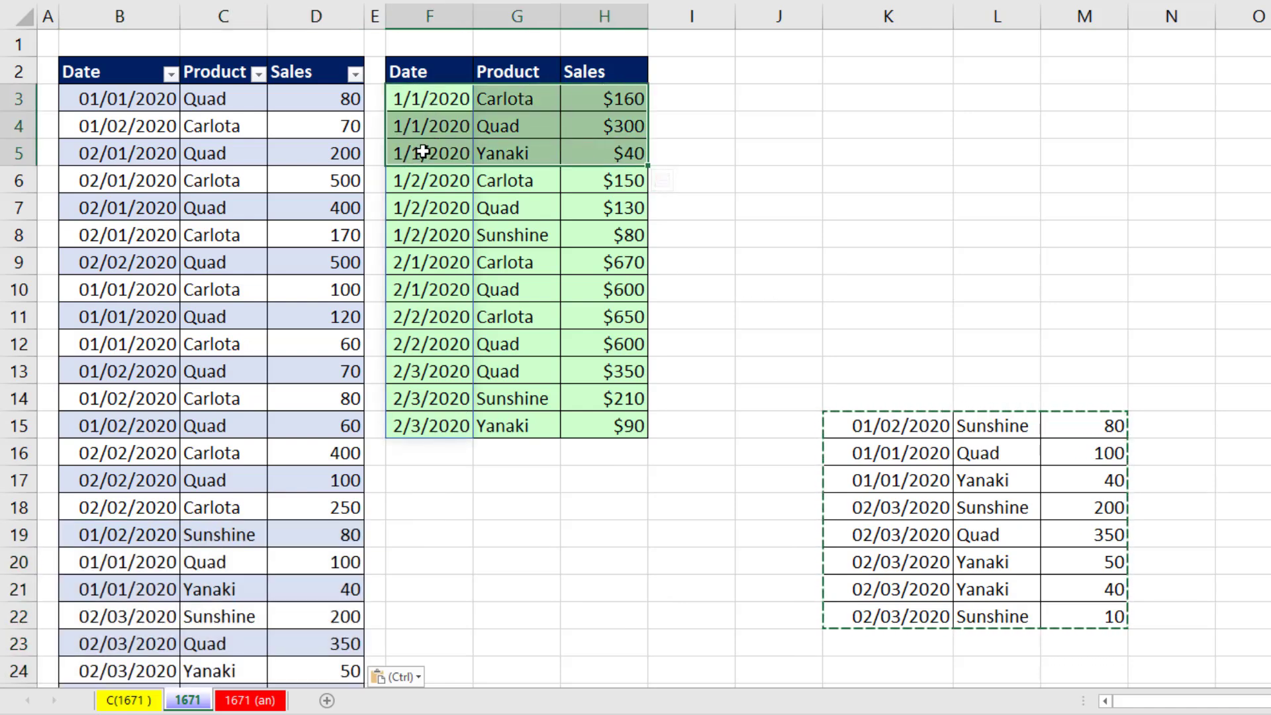